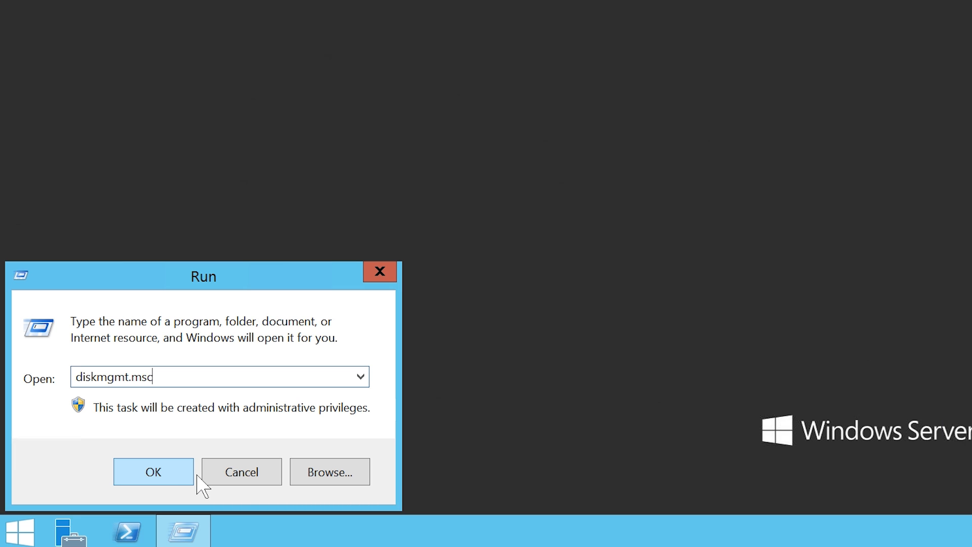
- Launch Disk Management with diskmgmt.msc from the Run dialog
{"action": "left_click", "coordinate": [191, 475]}
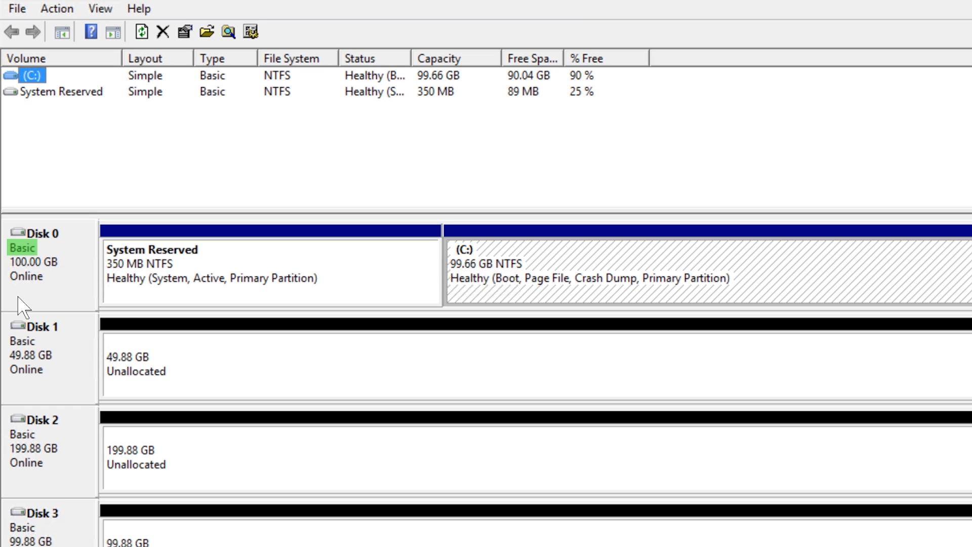
- Try shrinking C: by its full 92172 MB, which fails with a not-enough-space error
{"action": "left_click", "coordinate": [465, 298]}
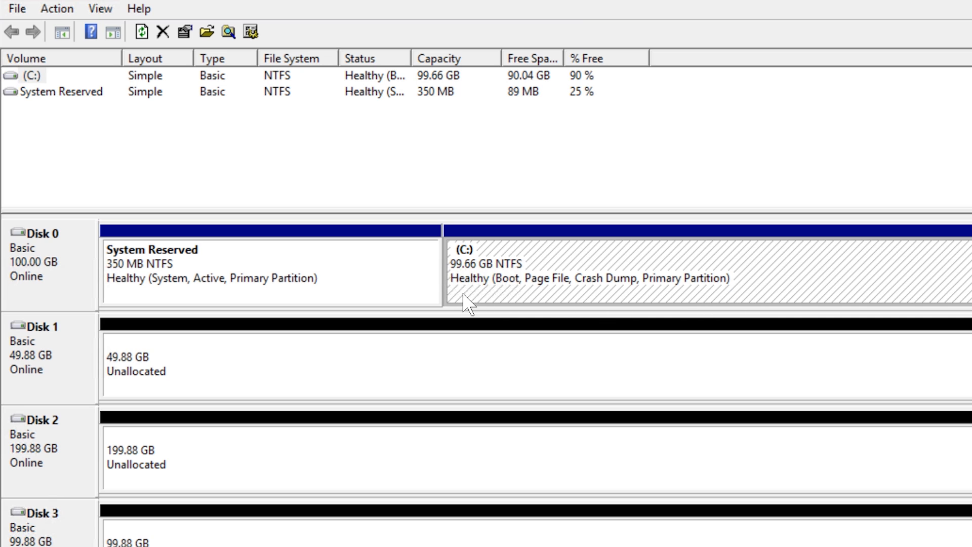
{"action": "right_click", "coordinate": [459, 294]}
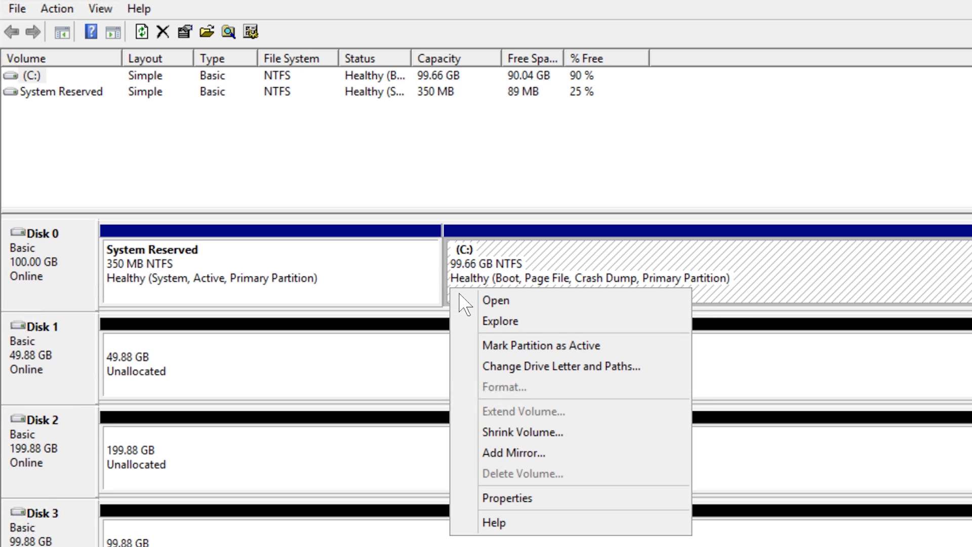
{"action": "left_click", "coordinate": [583, 442]}
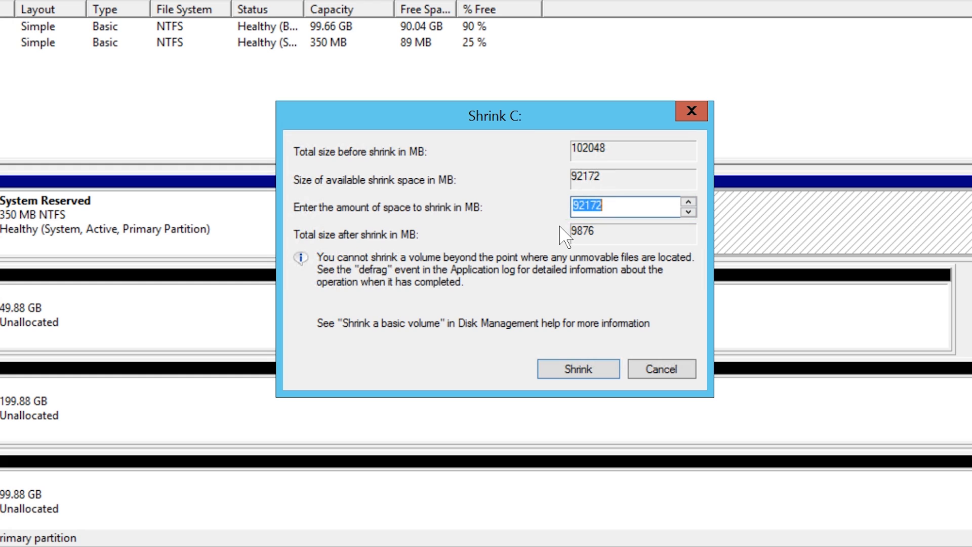
{"action": "left_click", "coordinate": [609, 372]}
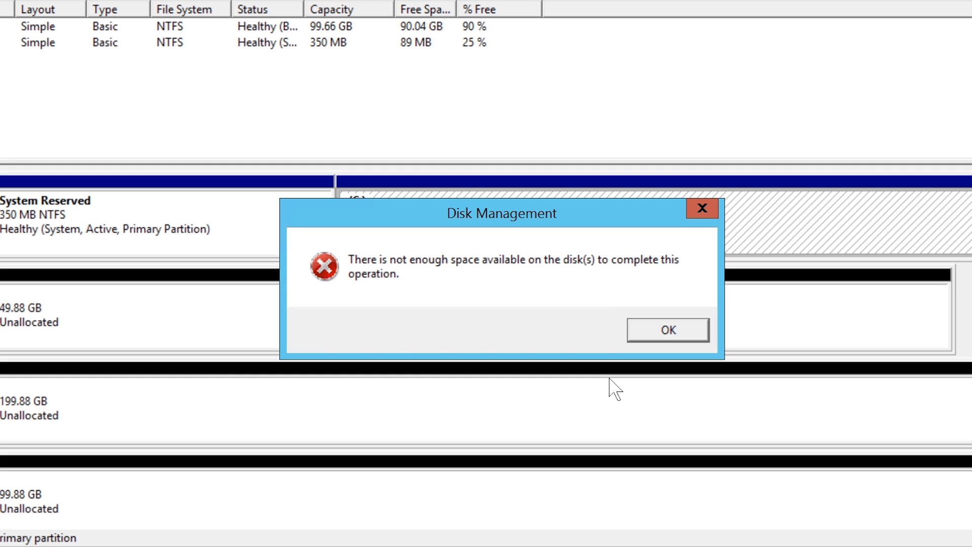
- Dismiss the error and review C:'s properties (9.61 GB used, 90.0 GB free) and Tools without changes
{"action": "left_click", "coordinate": [659, 331]}
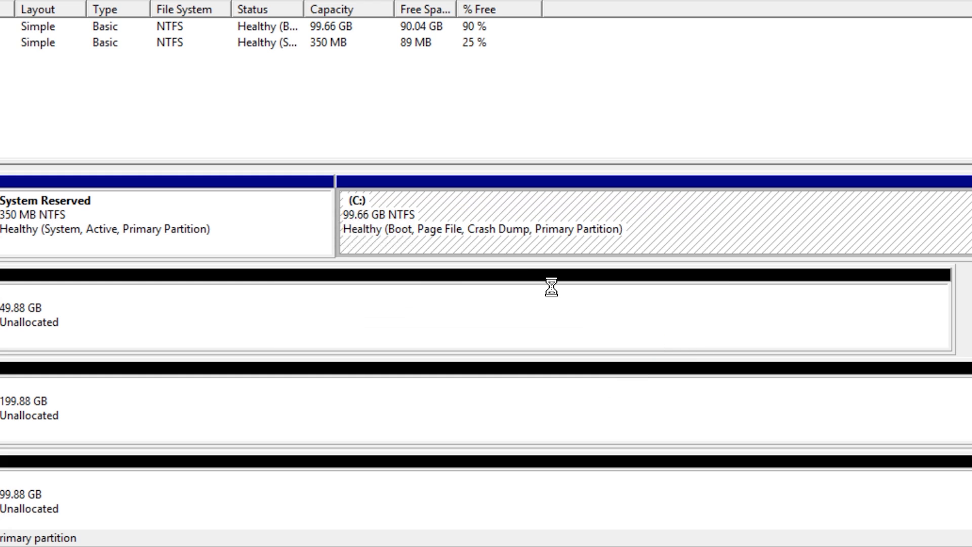
{"action": "right_click", "coordinate": [475, 237]}
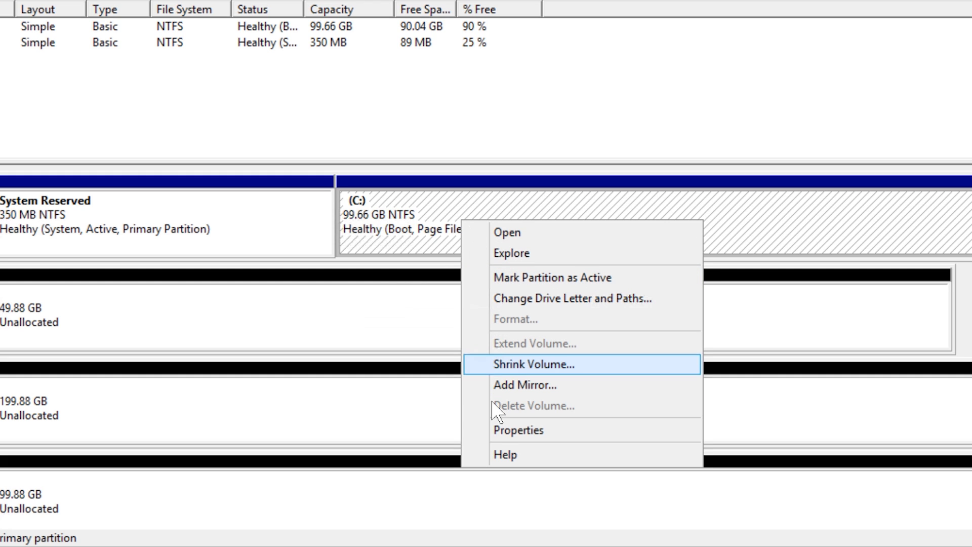
{"action": "left_click", "coordinate": [589, 438]}
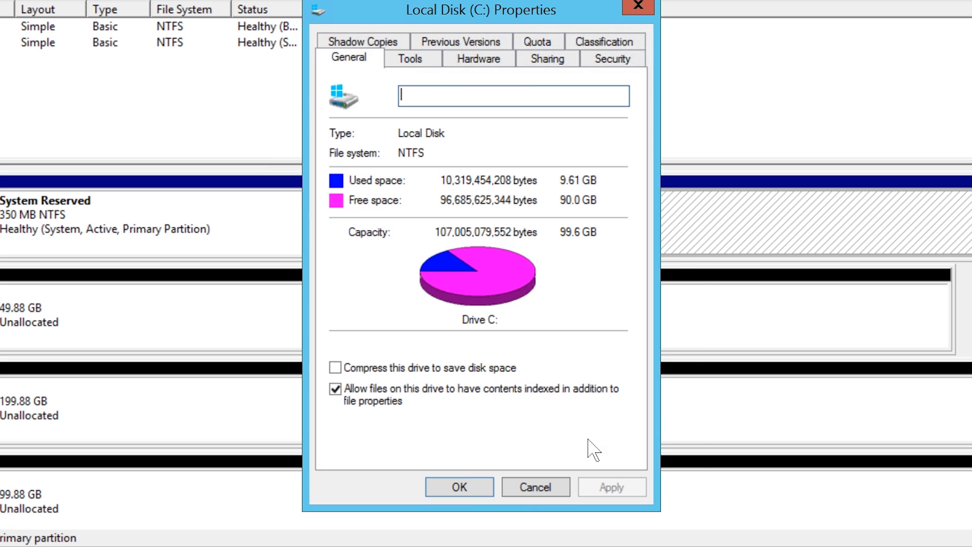
{"action": "left_click", "coordinate": [422, 65]}
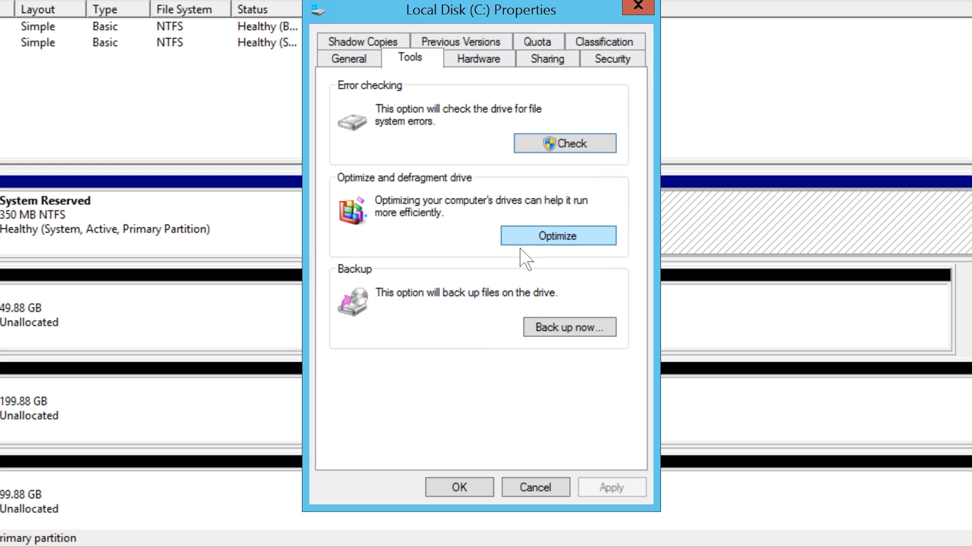
{"action": "left_click", "coordinate": [548, 488]}
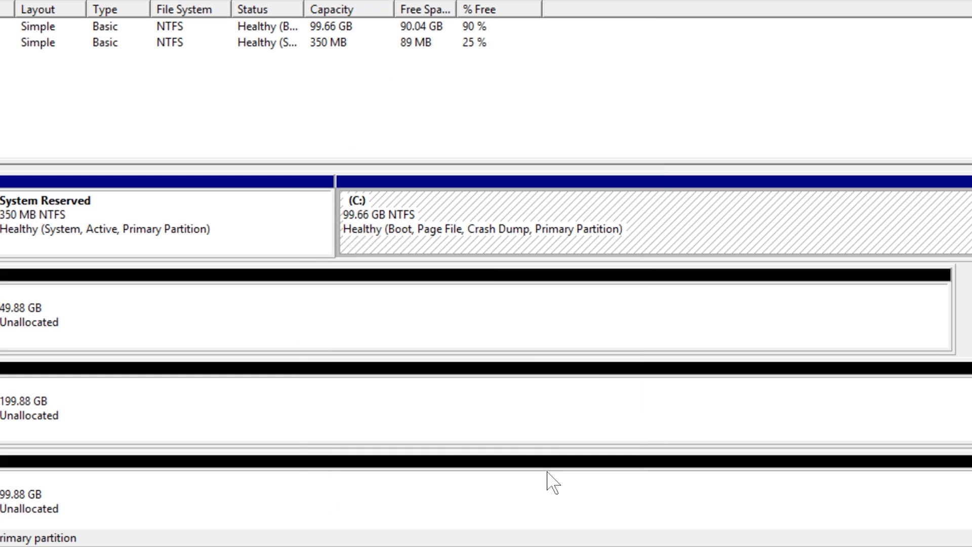
- Shrink C: by 70000 MB to 31.30 GB, leaving 68.36 GB unallocated
{"action": "right_click", "coordinate": [448, 219]}
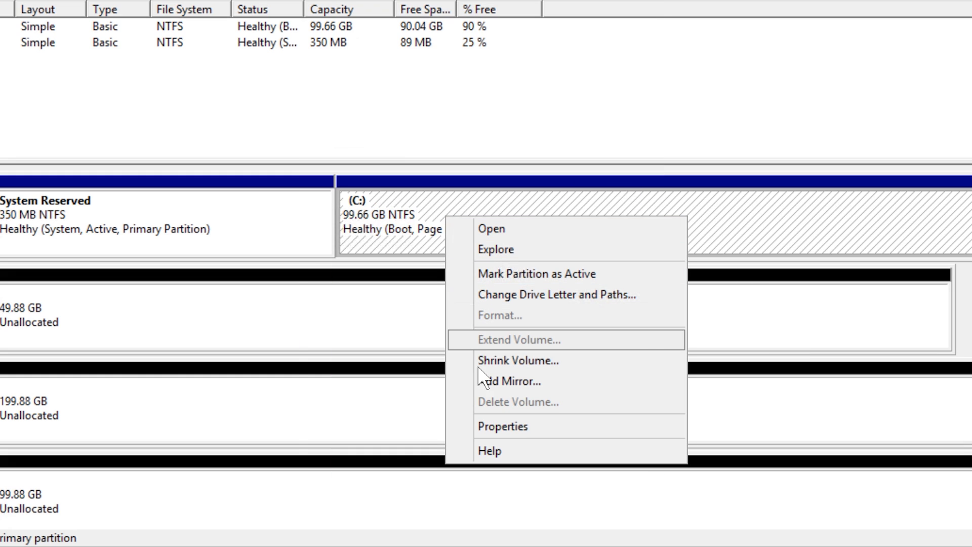
{"action": "left_click", "coordinate": [581, 367]}
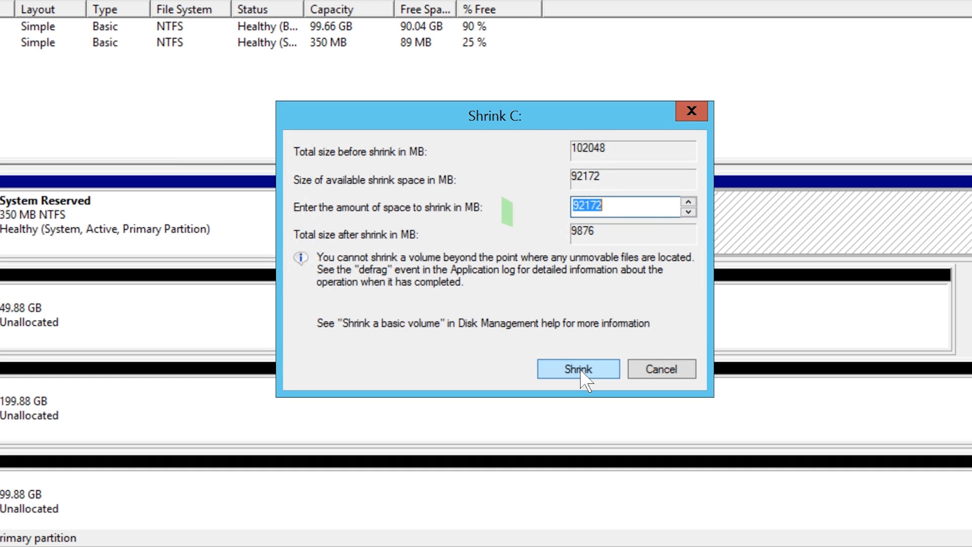
{"action": "type", "text": "70000"}
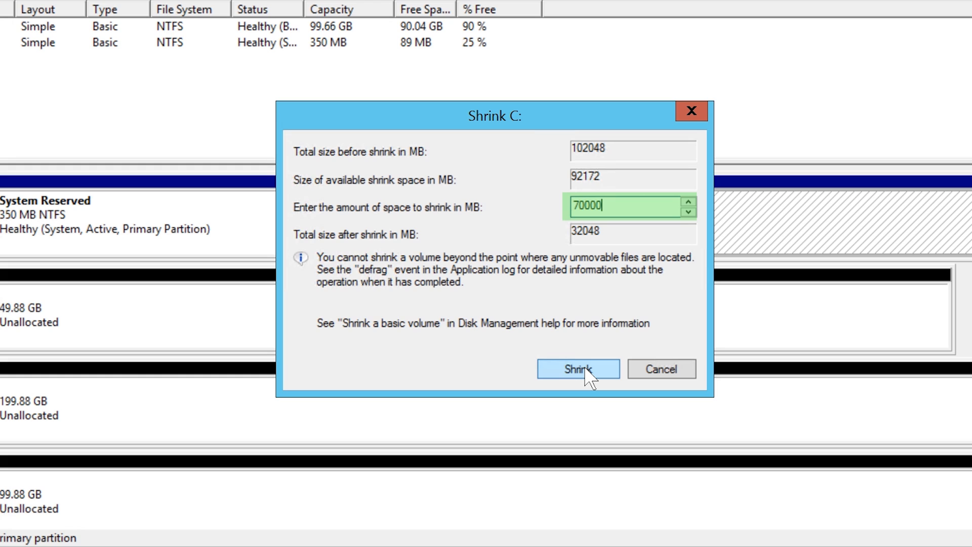
{"action": "left_click", "coordinate": [613, 377]}
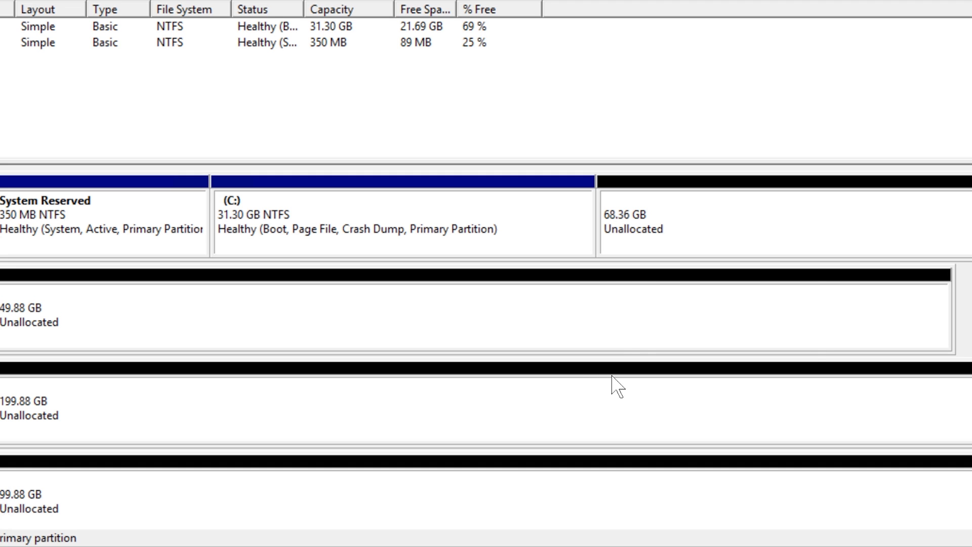
- Create a 10000 MB quick-formatted NTFS volume E: labelled 'Simple' in the 68.36 GB unallocated space
{"action": "right_click", "coordinate": [625, 233]}
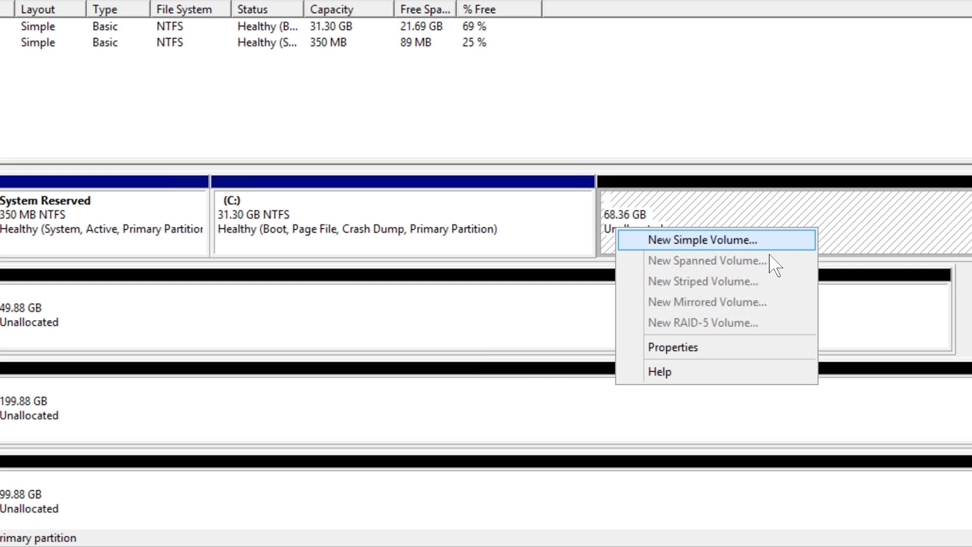
{"action": "key", "text": "Return"}
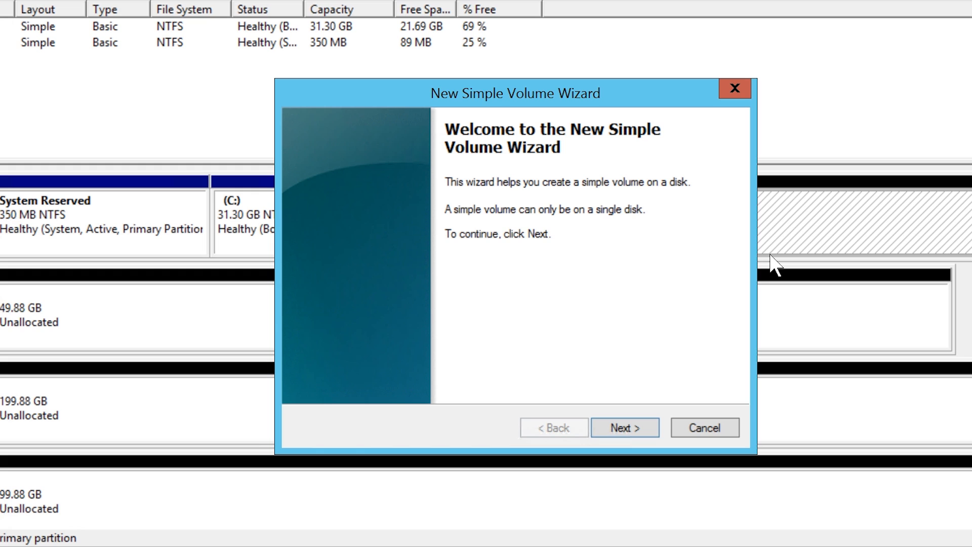
{"action": "left_click", "coordinate": [636, 431]}
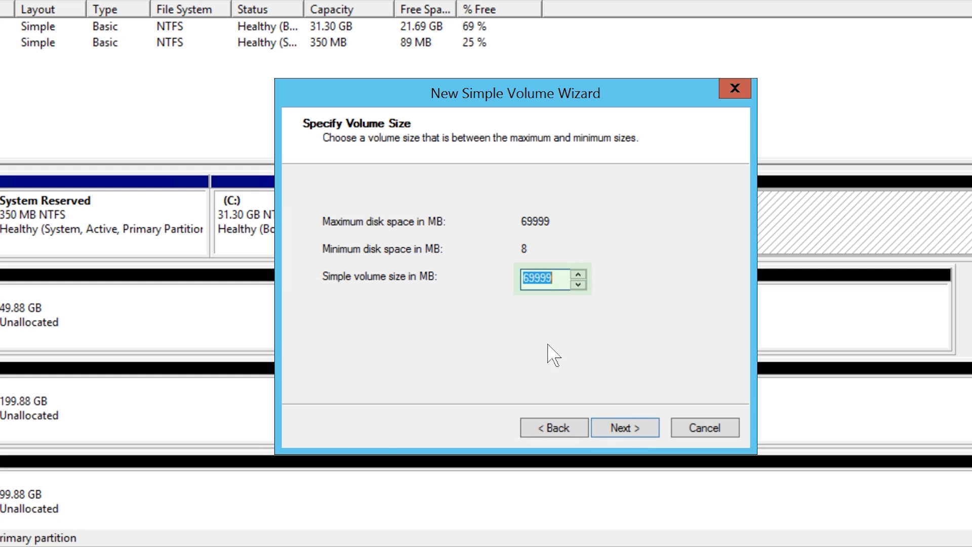
{"action": "type", "text": "10000"}
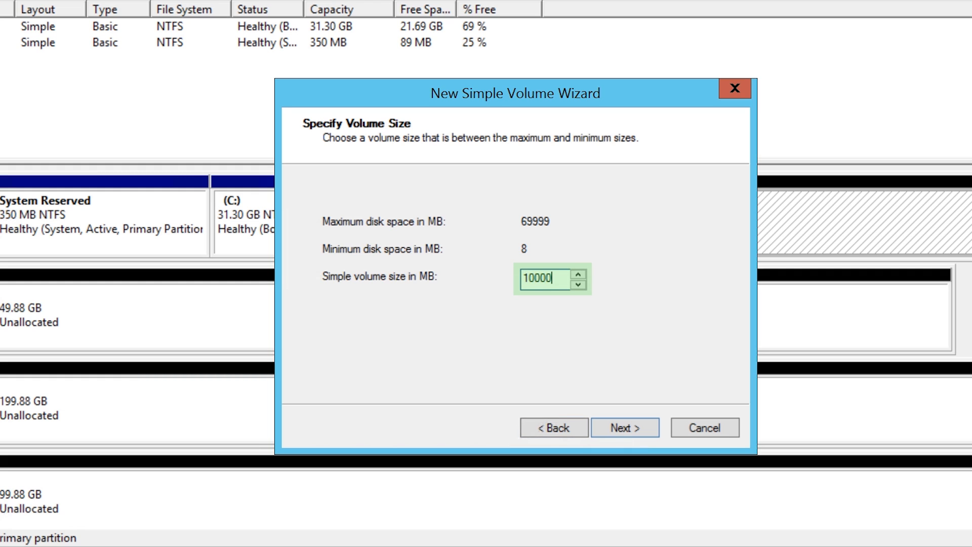
{"action": "left_click", "coordinate": [656, 437]}
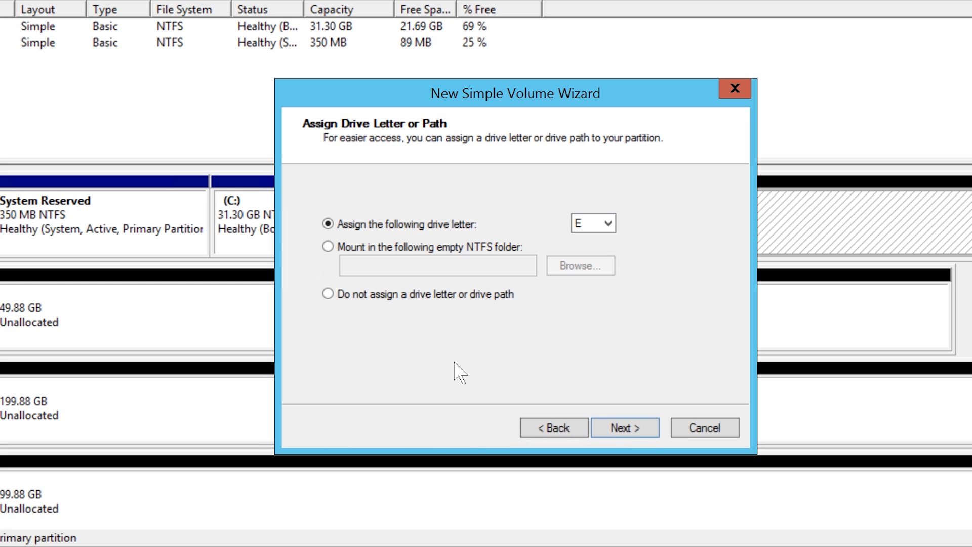
{"action": "left_click", "coordinate": [646, 434]}
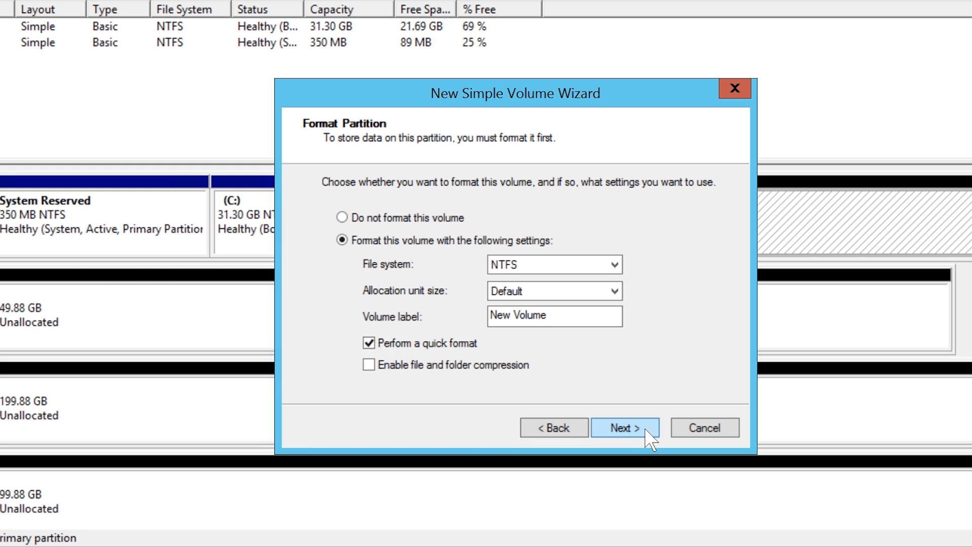
{"action": "left_click_drag", "start_coordinate": [571, 326], "coordinate": [490, 317]}
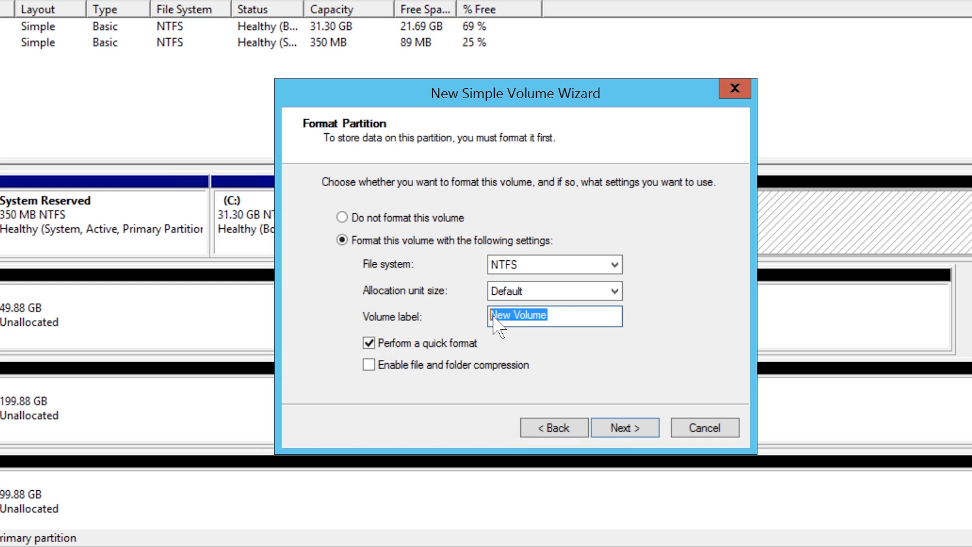
{"action": "type", "text": "Simple"}
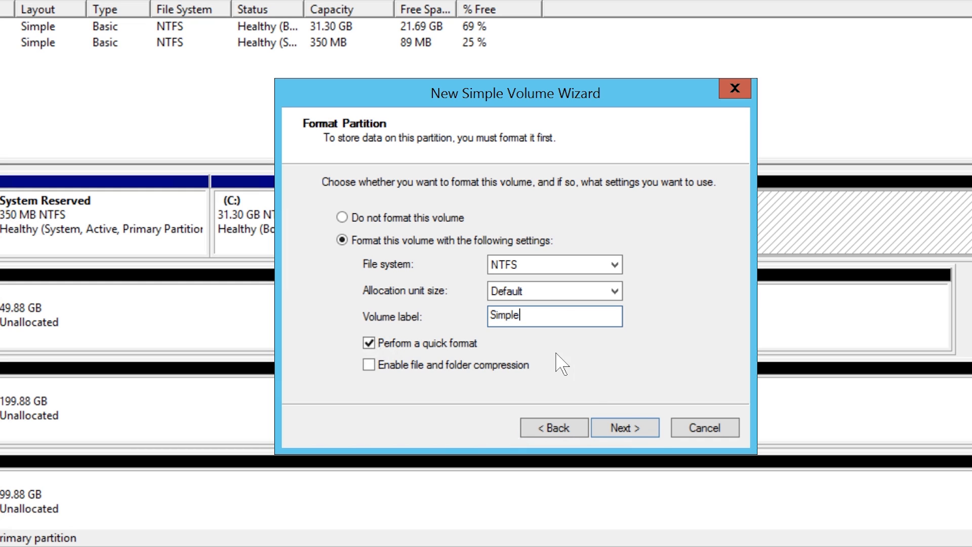
{"action": "left_click", "coordinate": [653, 430]}
{"action": "left_click", "coordinate": [656, 433]}
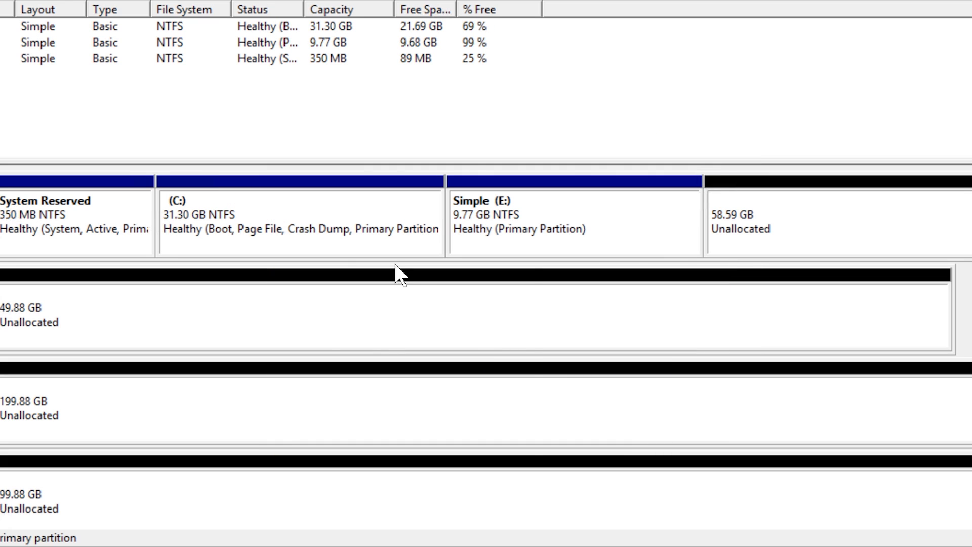
- Extend the Simple (E:) volume by 10000 MB of Disk 0's free space to 19.53 GB
{"action": "right_click", "coordinate": [294, 214]}
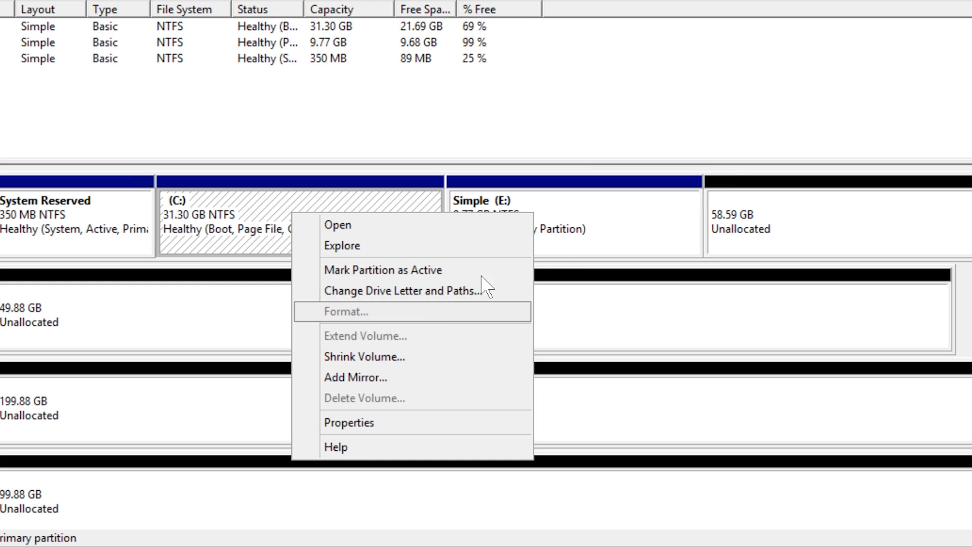
{"action": "left_click", "coordinate": [562, 251]}
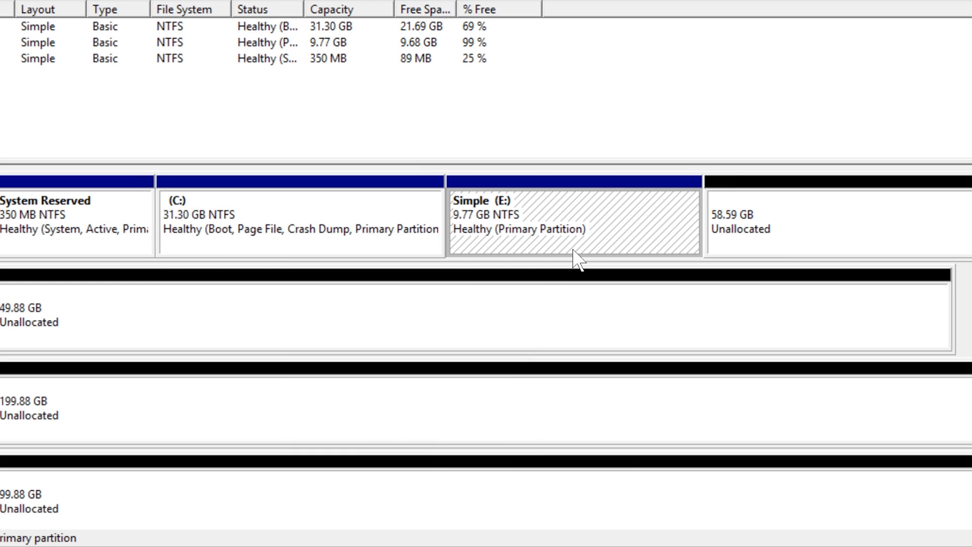
{"action": "left_click", "coordinate": [753, 255]}
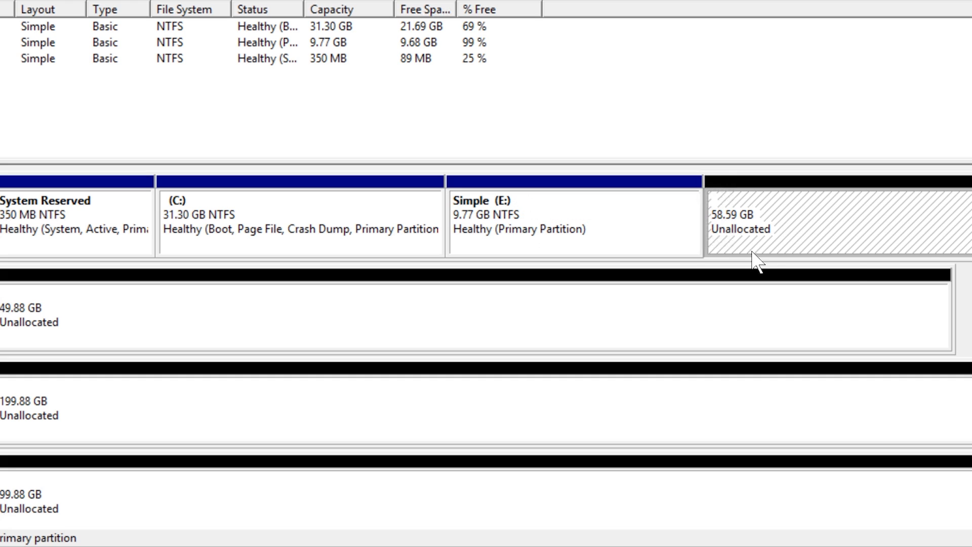
{"action": "right_click", "coordinate": [488, 255]}
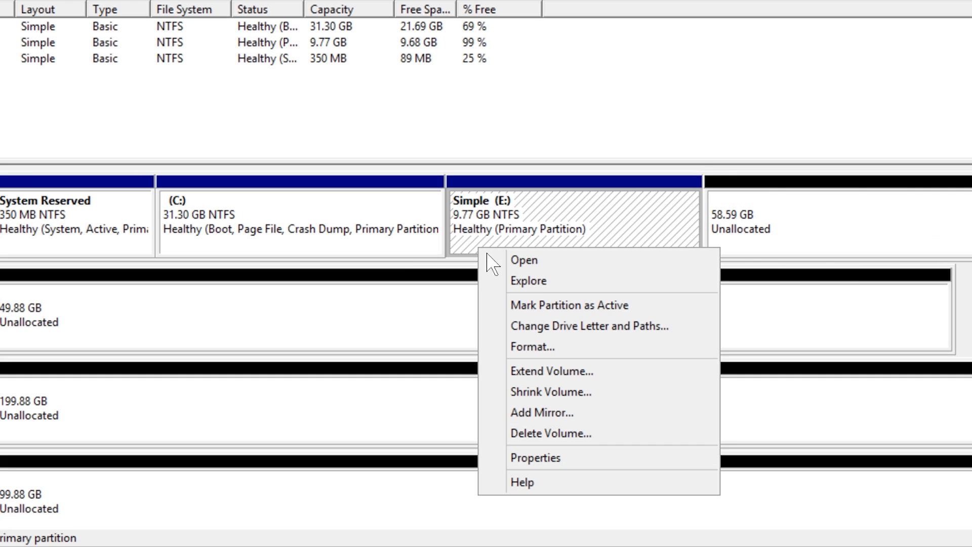
{"action": "left_click", "coordinate": [628, 373]}
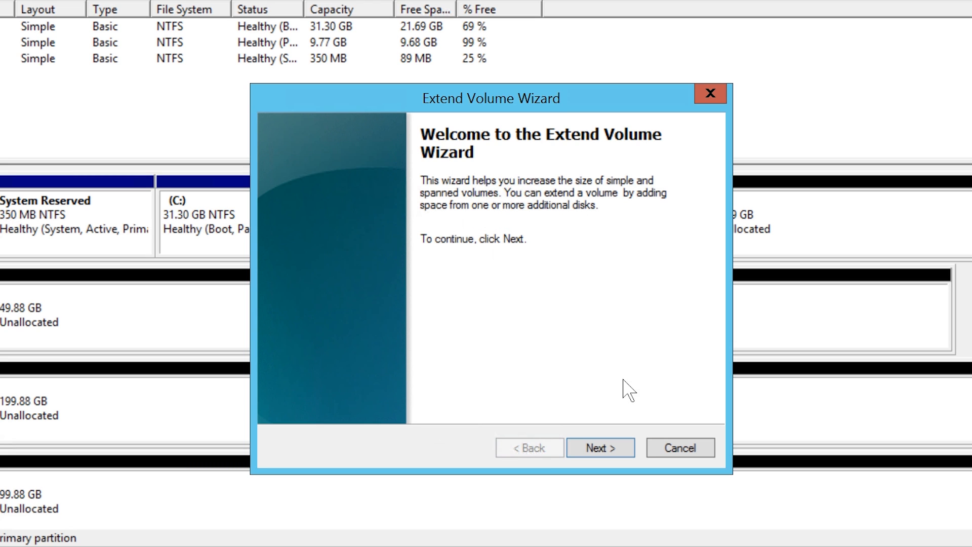
{"action": "left_click", "coordinate": [633, 456]}
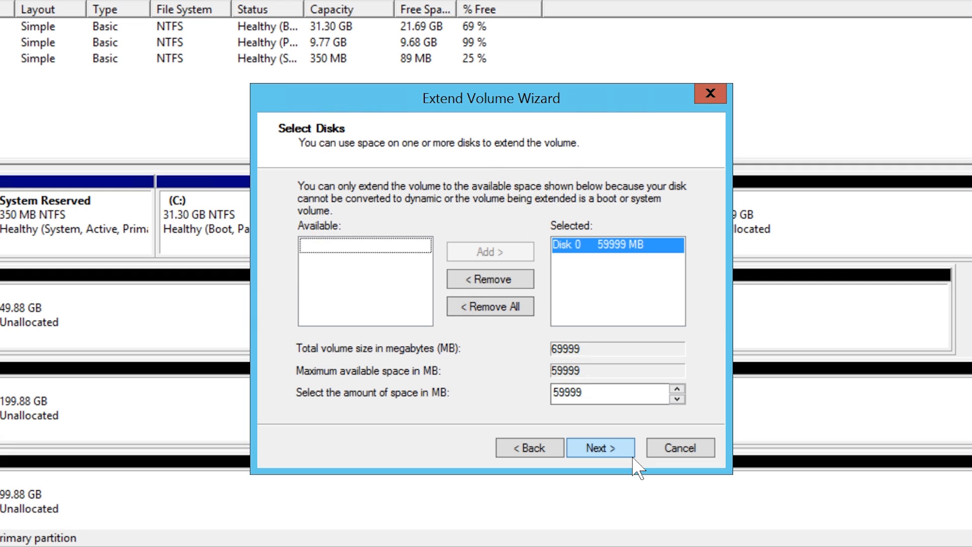
{"action": "double_click", "coordinate": [568, 394]}
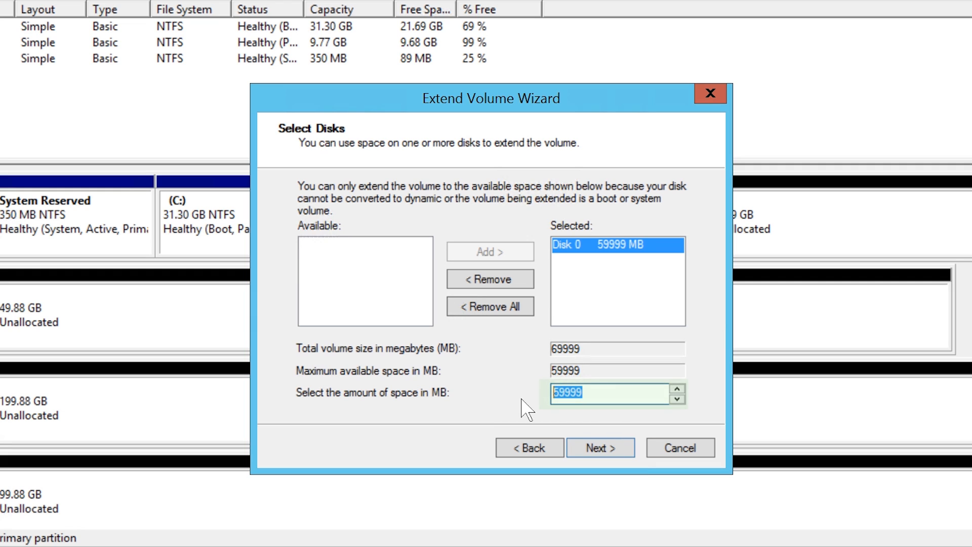
{"action": "type", "text": "10000"}
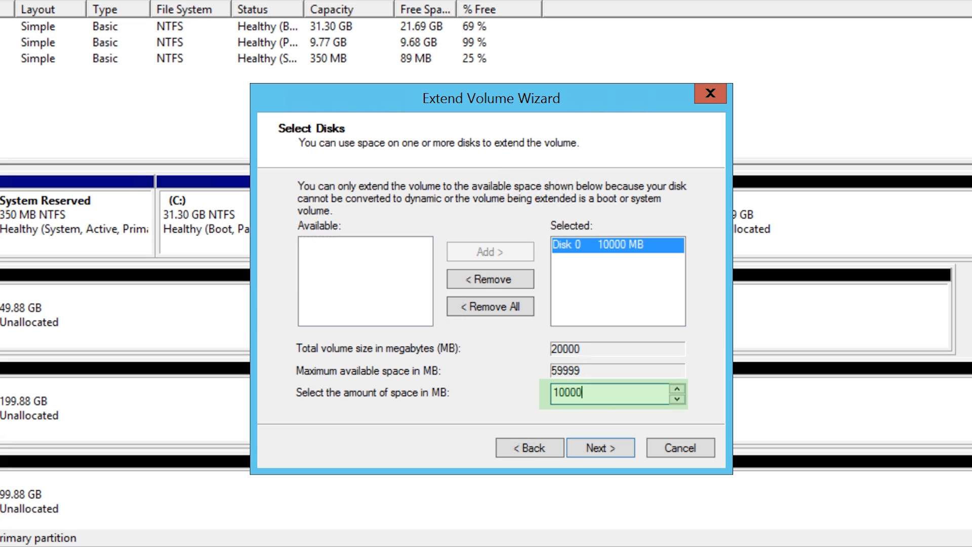
{"action": "left_click", "coordinate": [632, 455]}
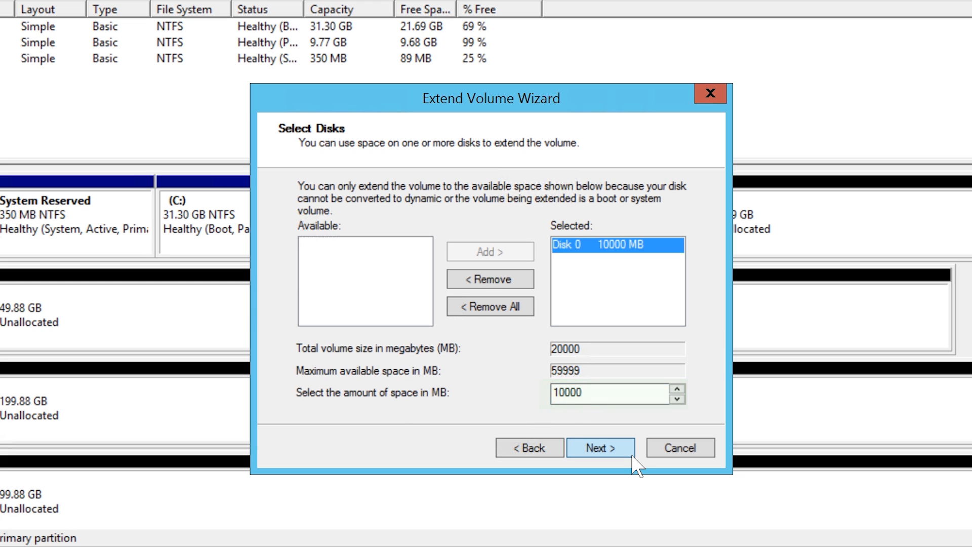
{"action": "left_click", "coordinate": [632, 456]}
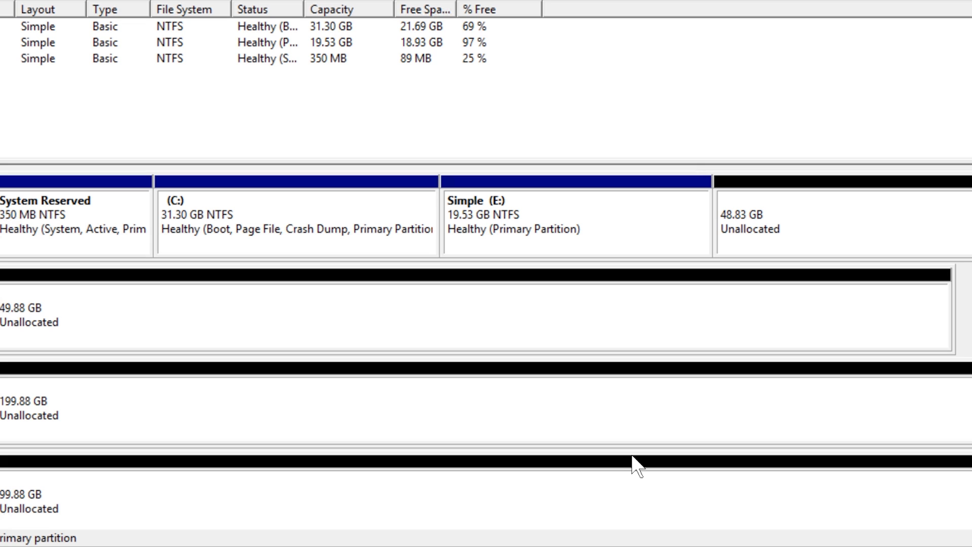
{"action": "right_click", "coordinate": [485, 251]}
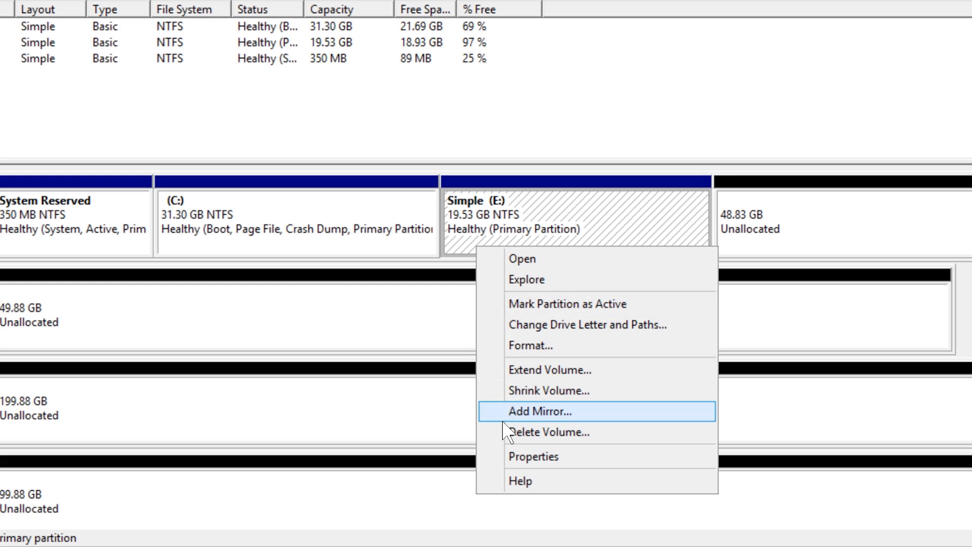
- Add a mirror of E: on Disk 1, approving conversion of Disks 0 and 1 to dynamic
{"action": "left_click", "coordinate": [595, 421]}
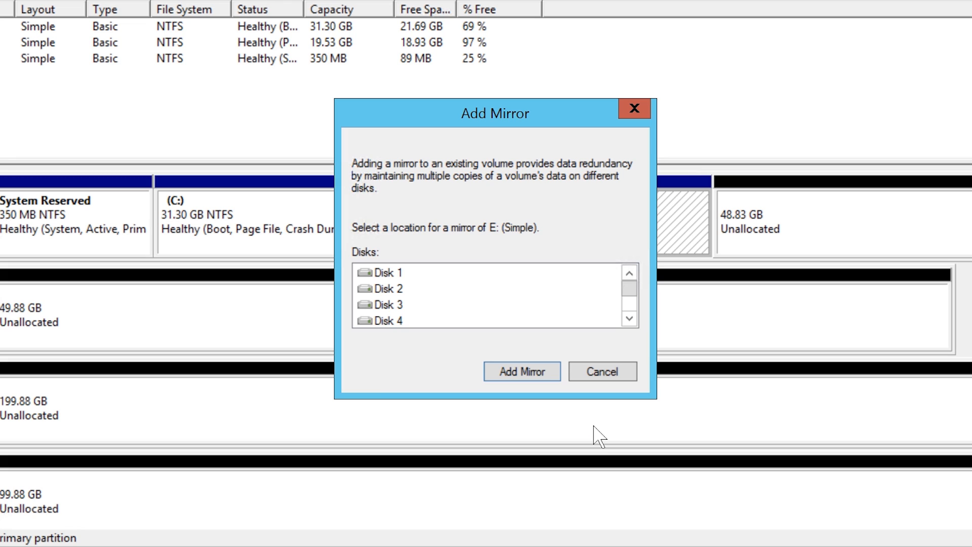
{"action": "left_click", "coordinate": [386, 274]}
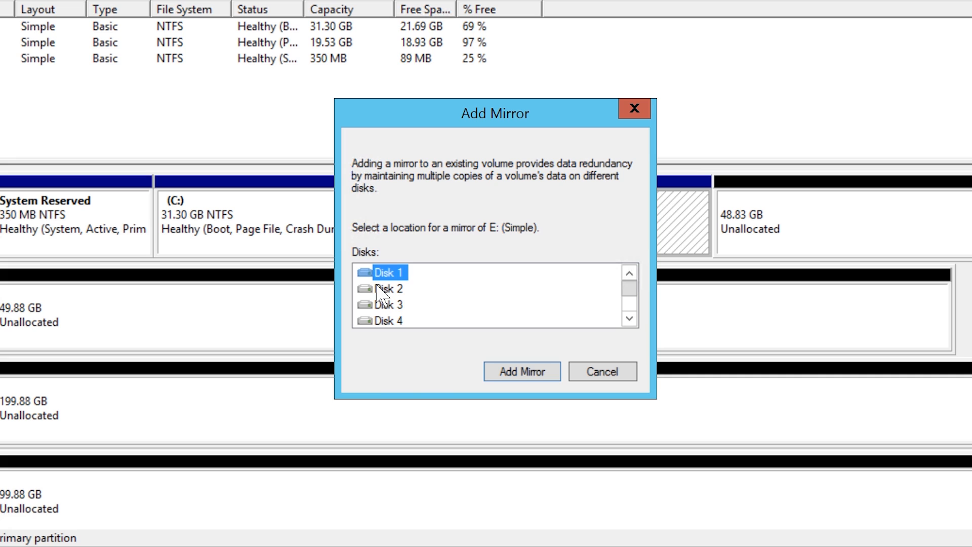
{"action": "left_click", "coordinate": [561, 381]}
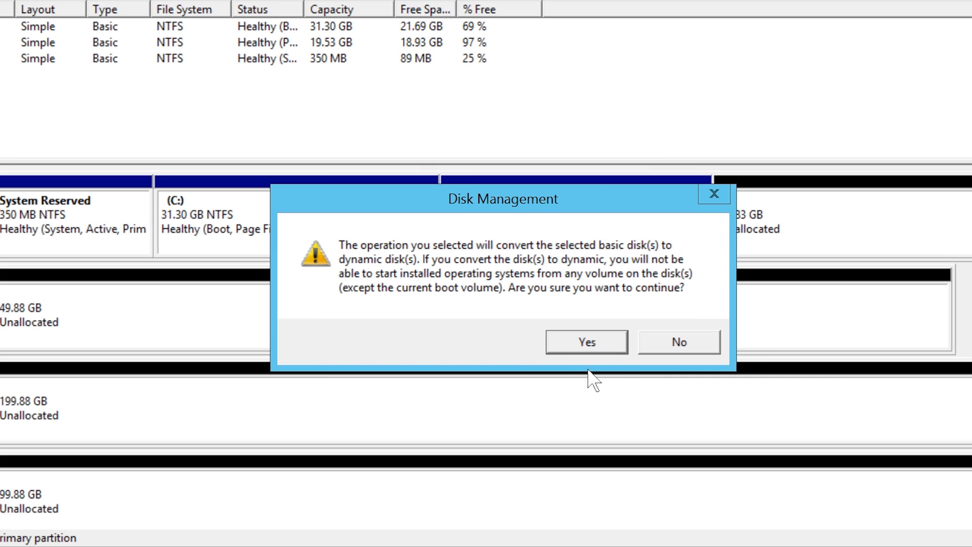
{"action": "left_click", "coordinate": [613, 353]}
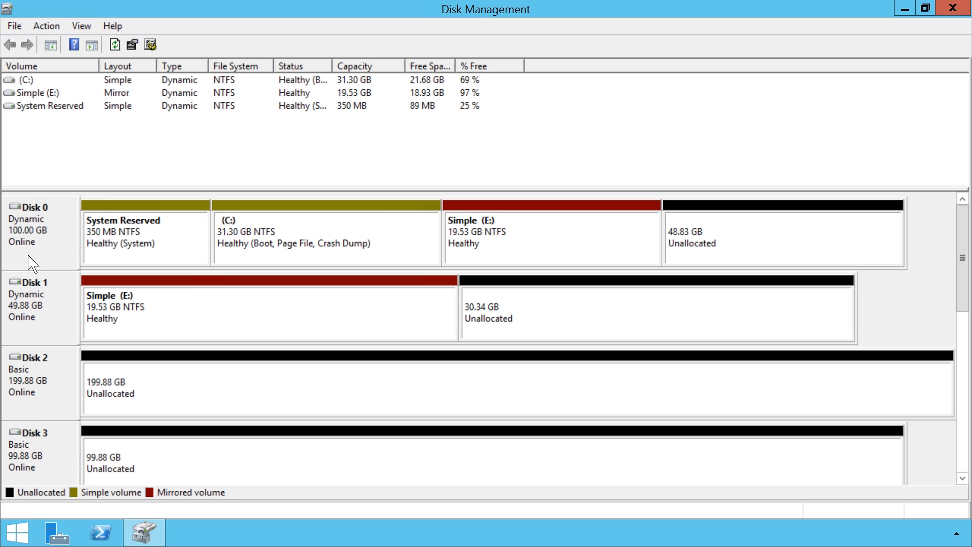
- Convert Disk 2 from basic to dynamic, keeping its 199.88 GB unallocated
{"action": "right_click", "coordinate": [29, 372]}
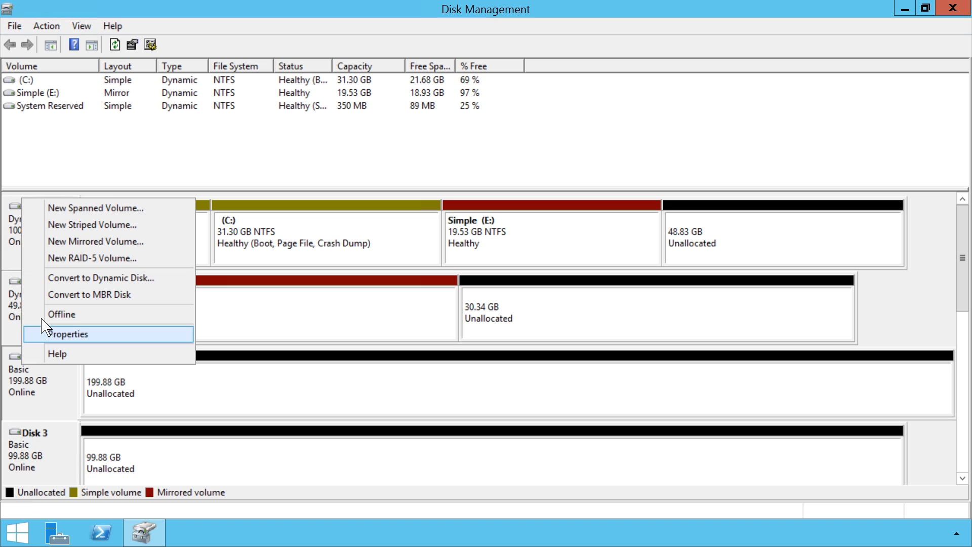
{"action": "left_click", "coordinate": [170, 286]}
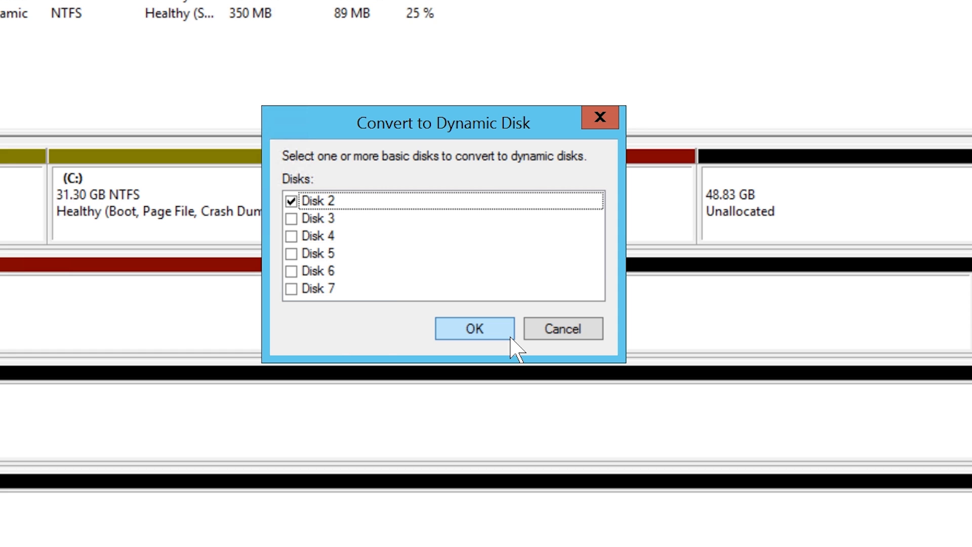
{"action": "left_click", "coordinate": [511, 337]}
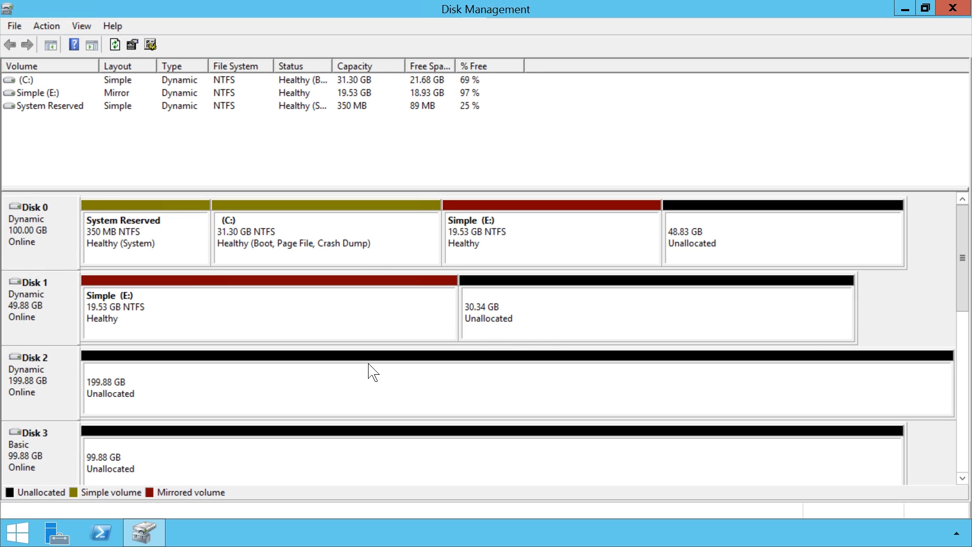
- Check the options for Disk 2 and another disk, then show new-volume types for Disk 2's free space
{"action": "right_click", "coordinate": [54, 388]}
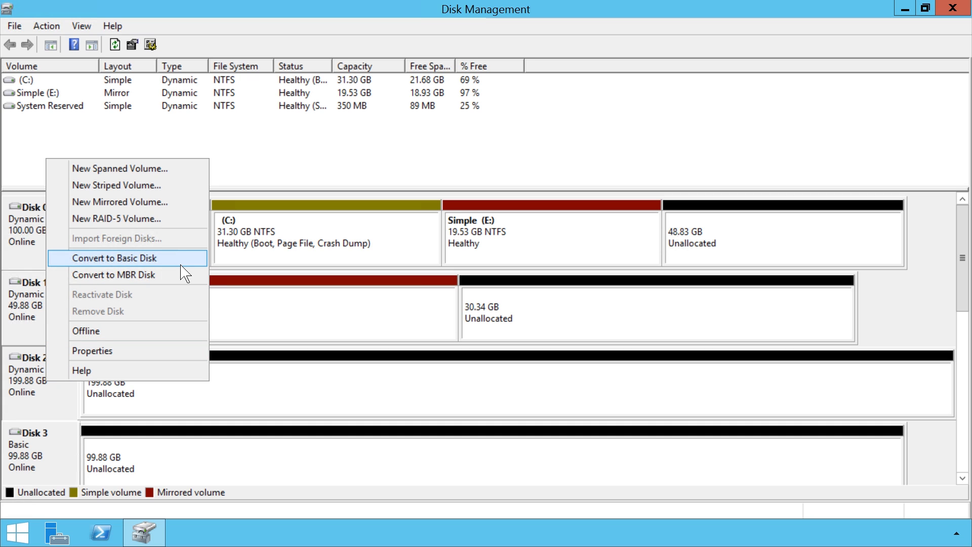
{"action": "left_click", "coordinate": [37, 324]}
{"action": "right_click", "coordinate": [37, 320]}
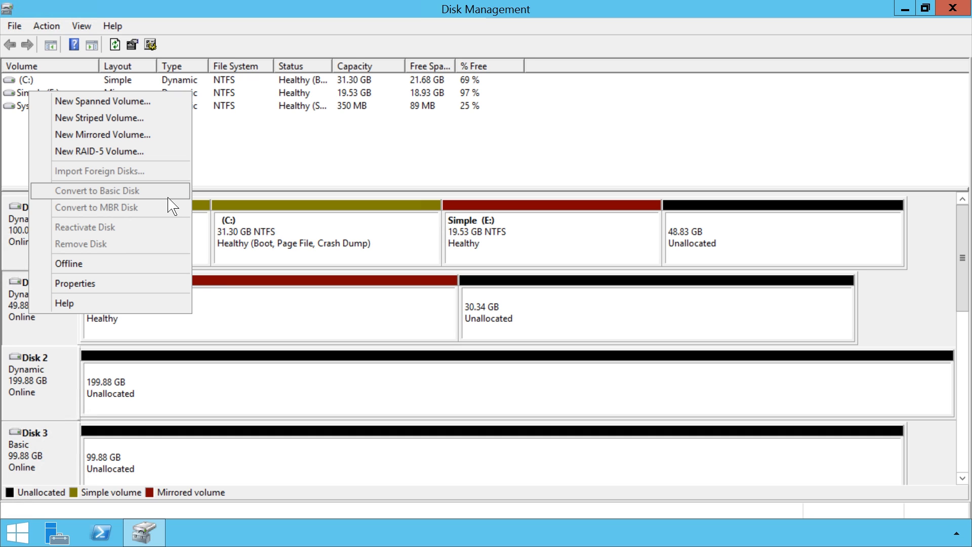
{"action": "left_click", "coordinate": [160, 394]}
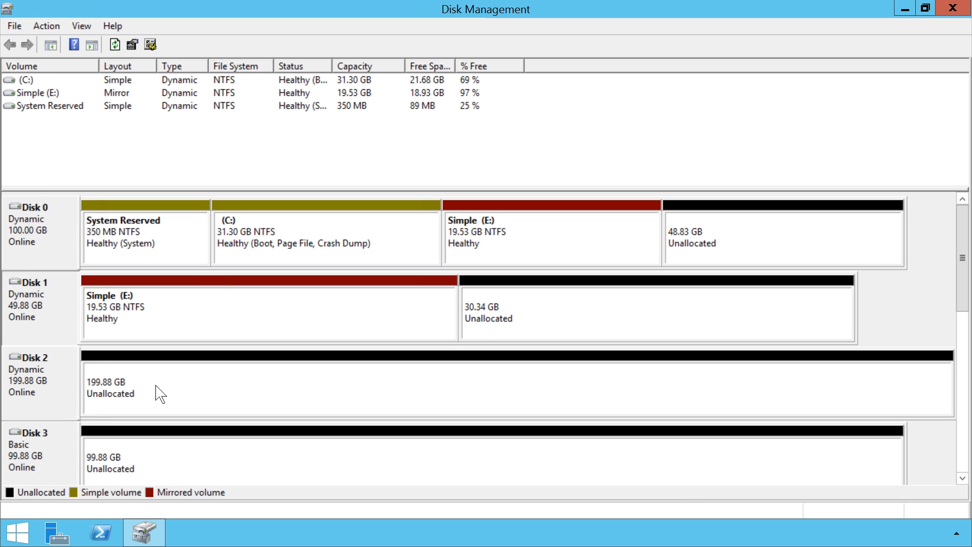
{"action": "right_click", "coordinate": [160, 394]}
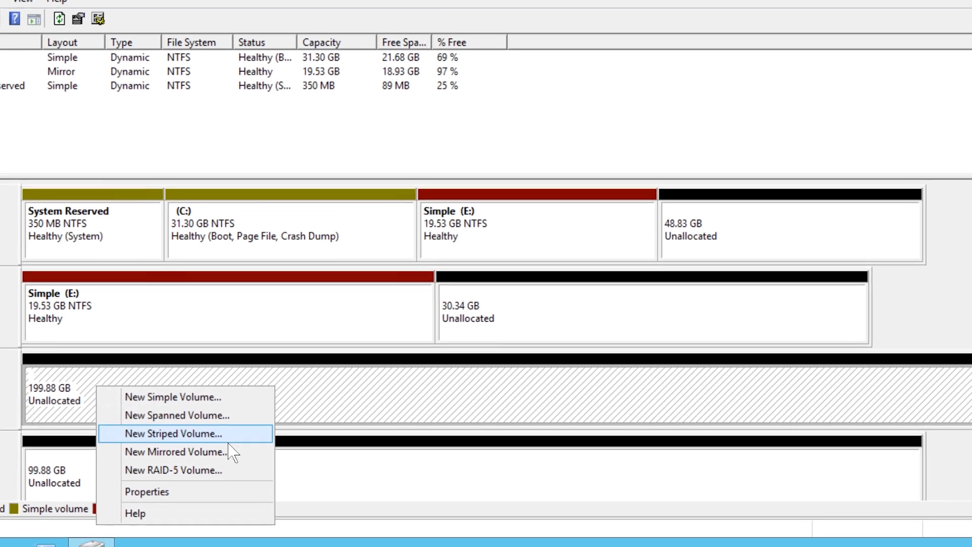
- Set up a new striped volume across Disks 2 and 3 with drive letter F:
{"action": "left_click", "coordinate": [269, 426]}
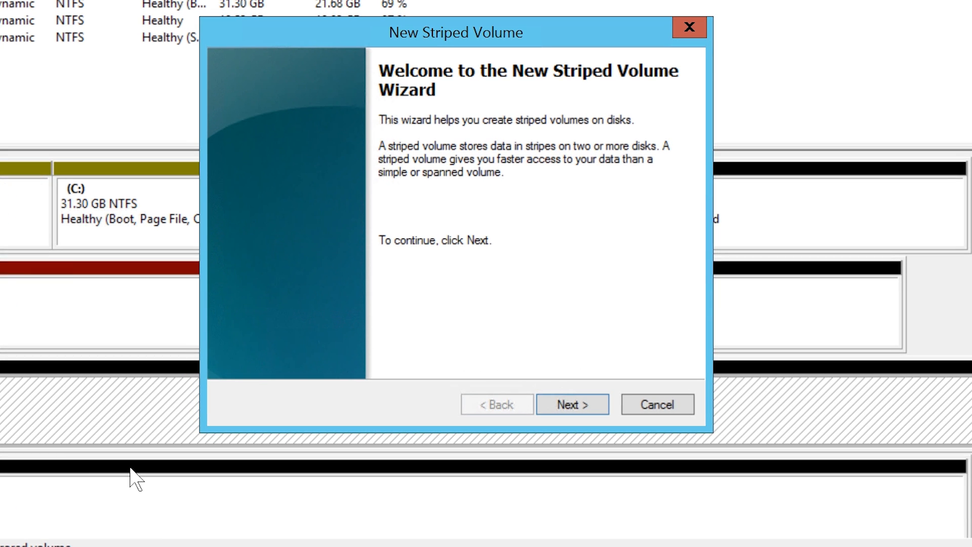
{"action": "left_click", "coordinate": [601, 407]}
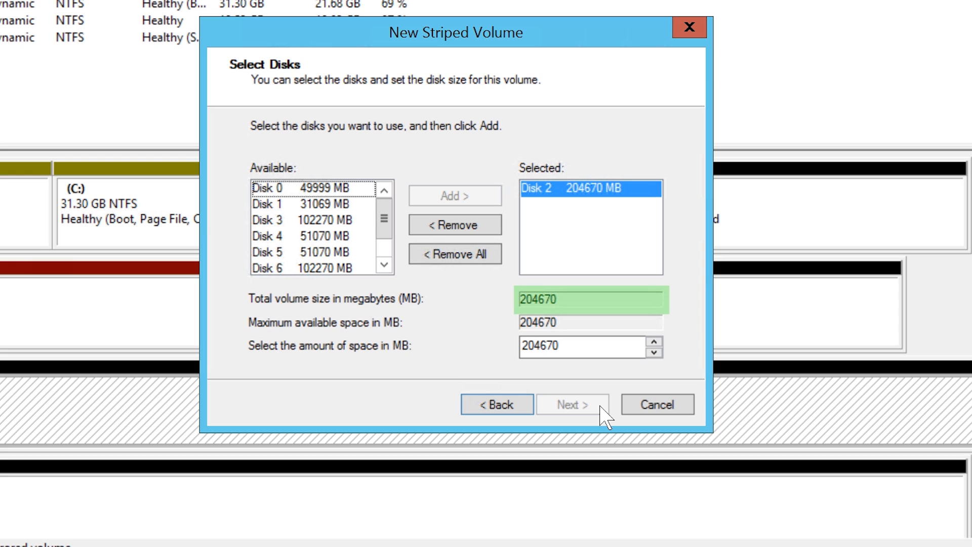
{"action": "left_click", "coordinate": [302, 223]}
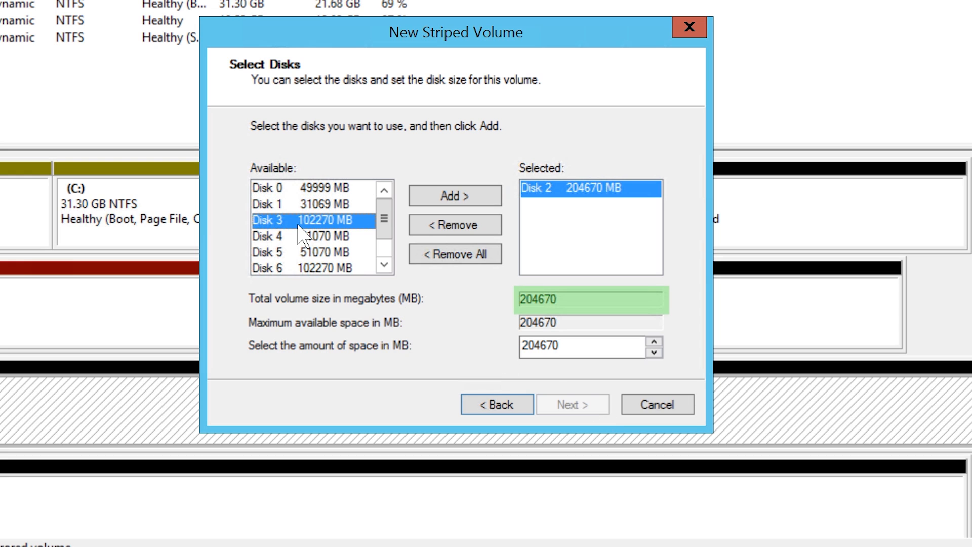
{"action": "left_click", "coordinate": [423, 201]}
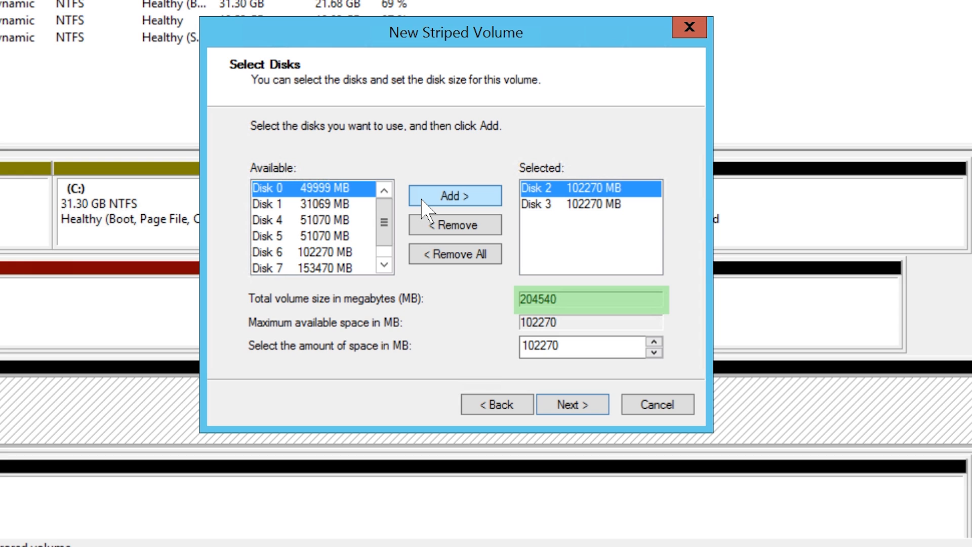
{"action": "left_click_drag", "start_coordinate": [586, 348], "coordinate": [509, 348]}
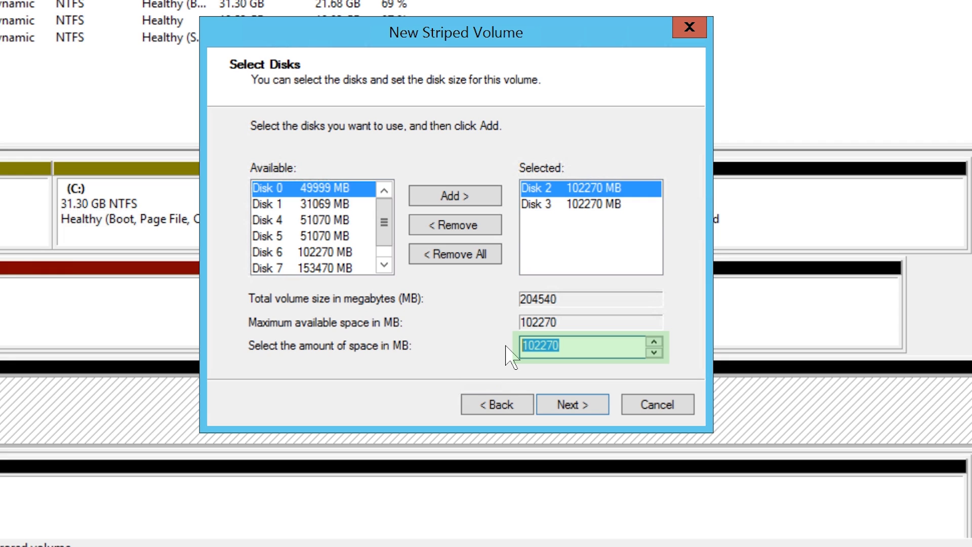
{"action": "left_click", "coordinate": [603, 413]}
{"action": "left_click", "coordinate": [603, 412]}
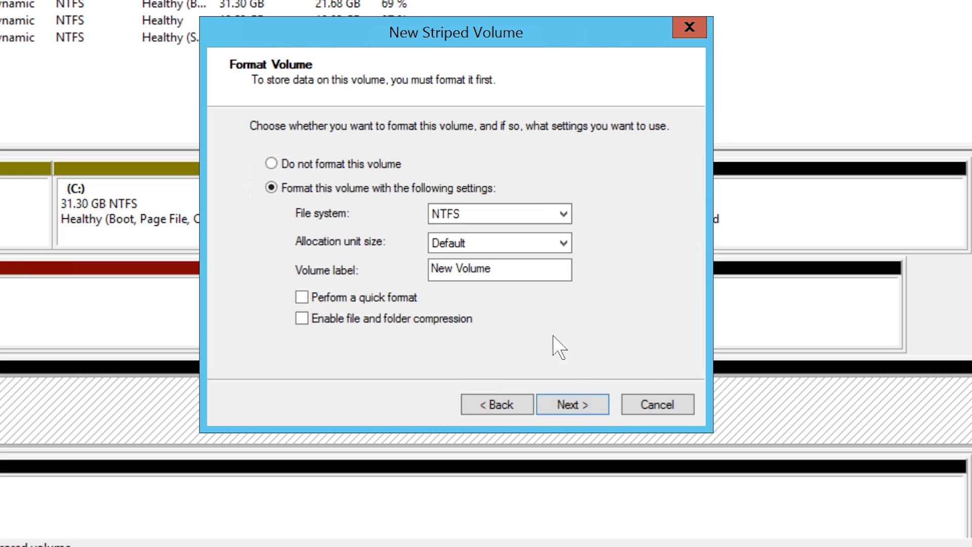
- Label it 'Striped' with NTFS quick format, create it, and approve converting Disk 3 to dynamic
{"action": "left_click_drag", "start_coordinate": [517, 276], "coordinate": [423, 278]}
{"action": "type", "text": "Striped"}
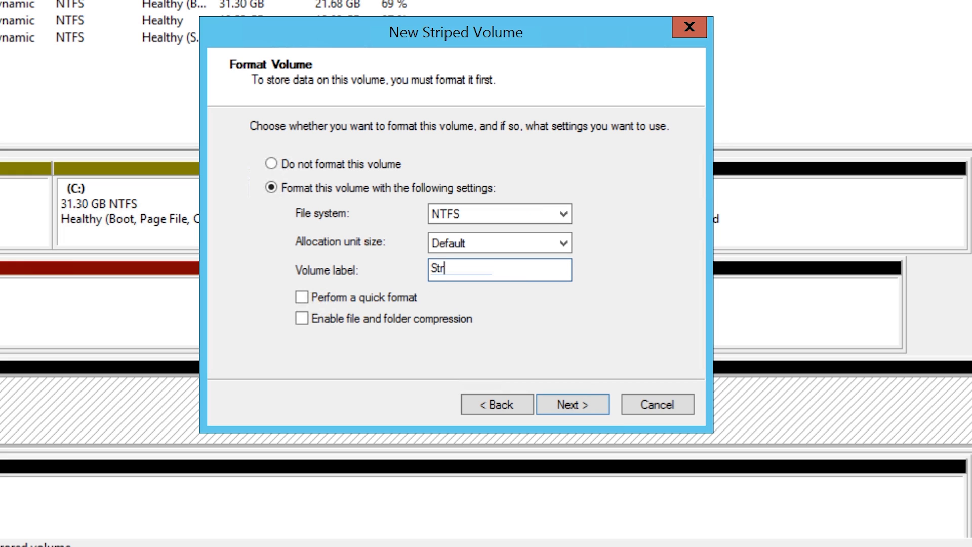
{"action": "left_click", "coordinate": [313, 304]}
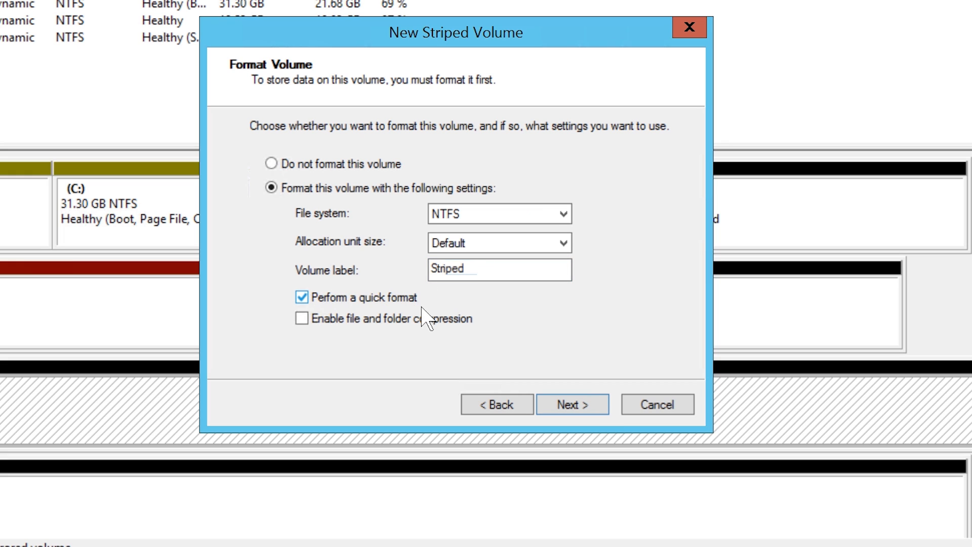
{"action": "left_click", "coordinate": [614, 416]}
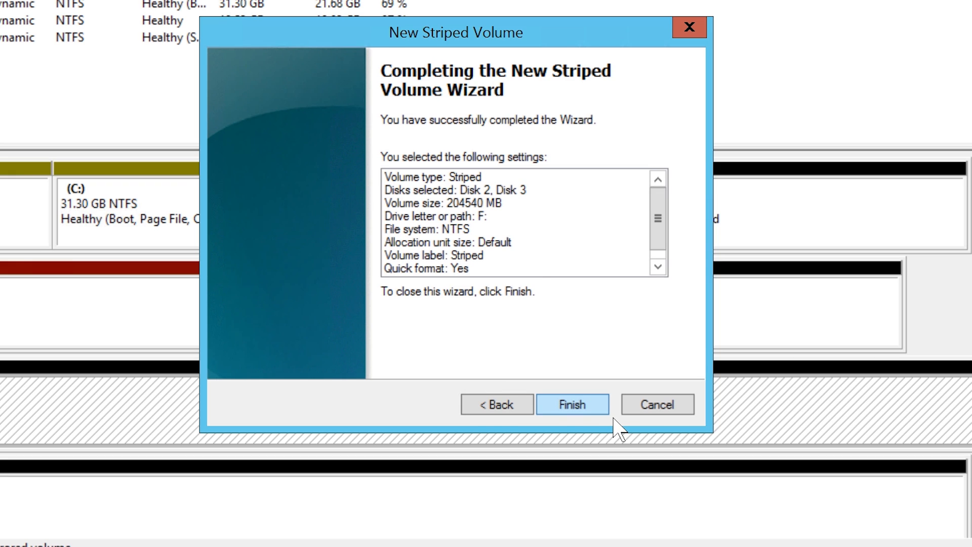
{"action": "left_click", "coordinate": [613, 415]}
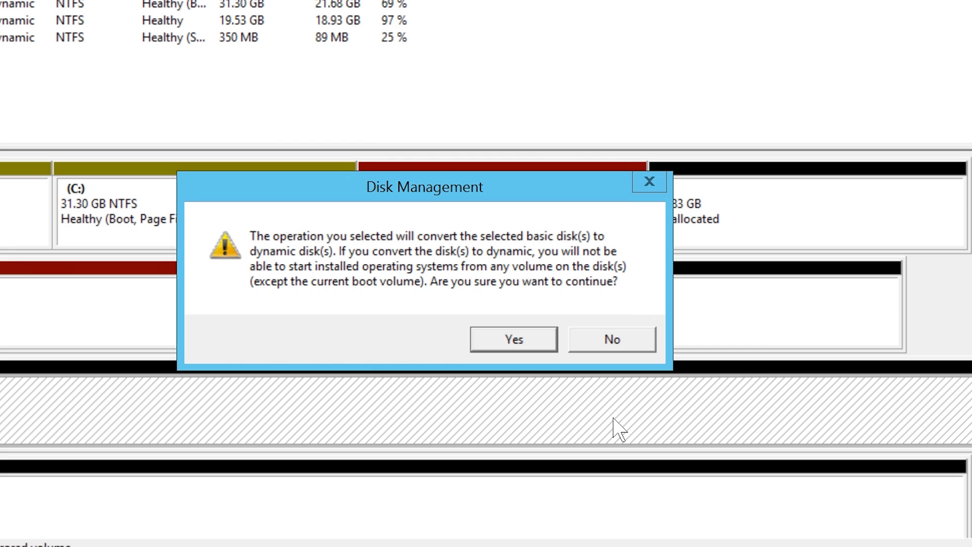
{"action": "left_click", "coordinate": [545, 348]}
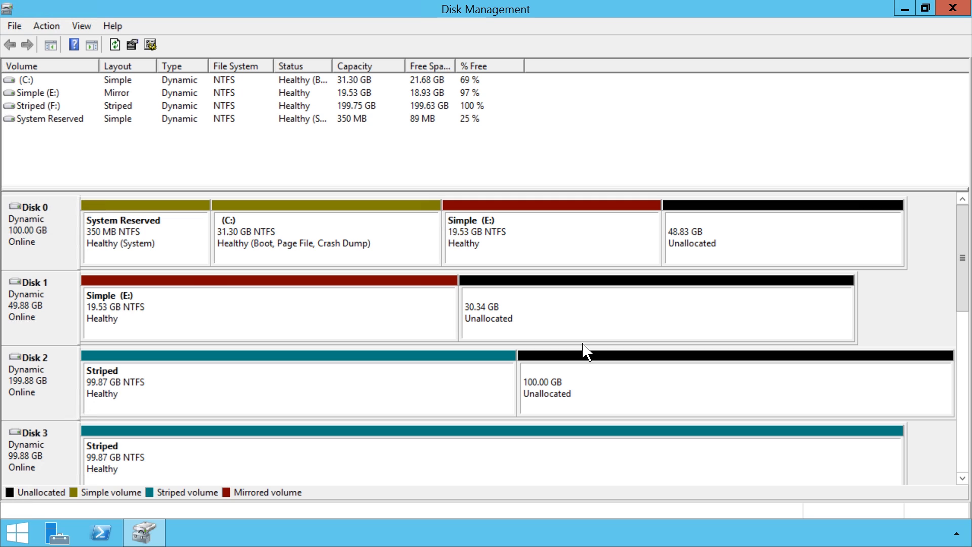
- Show the new-volume options, including RAID-5, for Disk 4's 49.88 GB unallocated space
{"action": "scroll", "coordinate": [583, 350], "scroll_direction": "down", "scroll_amount": 1}
{"action": "left_click", "coordinate": [541, 408]}
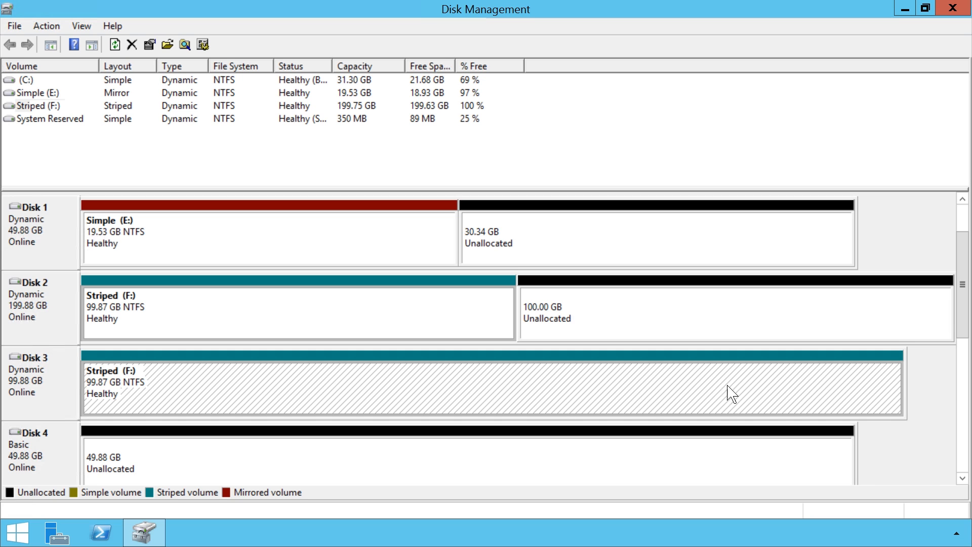
{"action": "scroll", "coordinate": [963, 284], "scroll_direction": "down", "scroll_amount": 1}
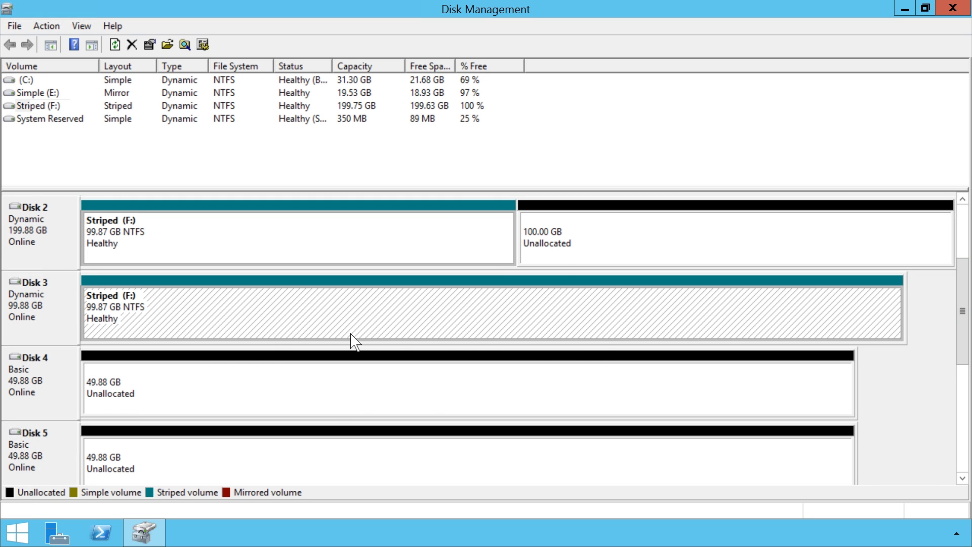
{"action": "right_click", "coordinate": [181, 372]}
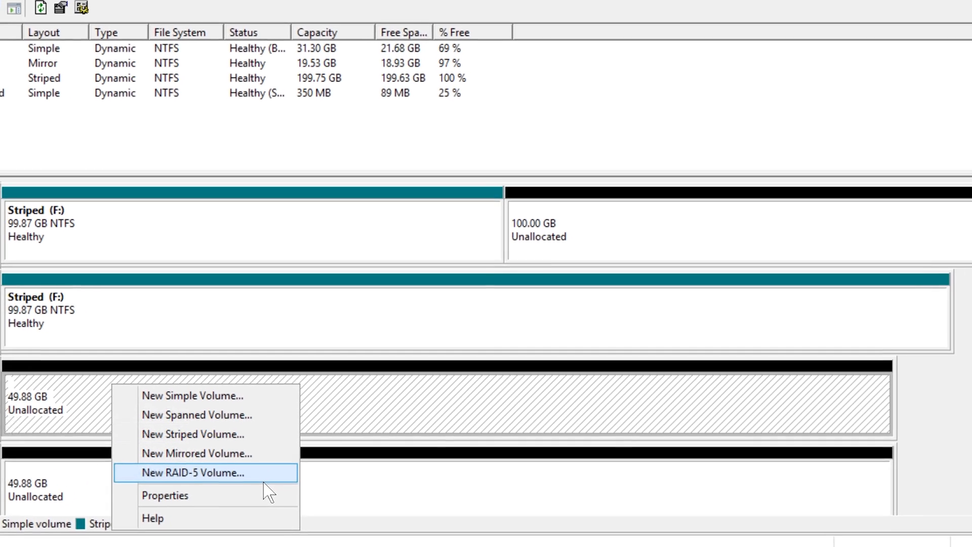
- Start a RAID-5 volume on Disk 4 and add Disks 5 and 6, 51070 MB each
{"action": "left_click", "coordinate": [308, 454]}
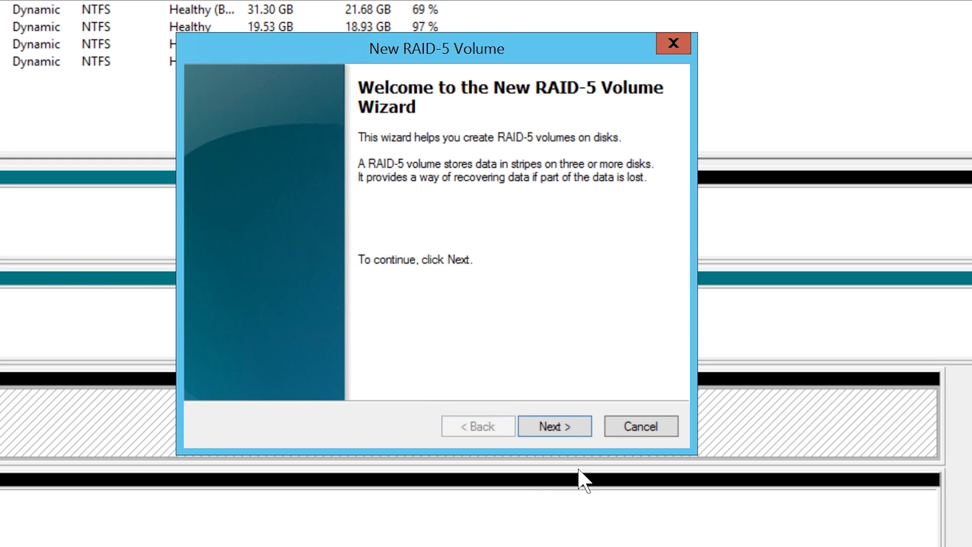
{"action": "left_click", "coordinate": [590, 435]}
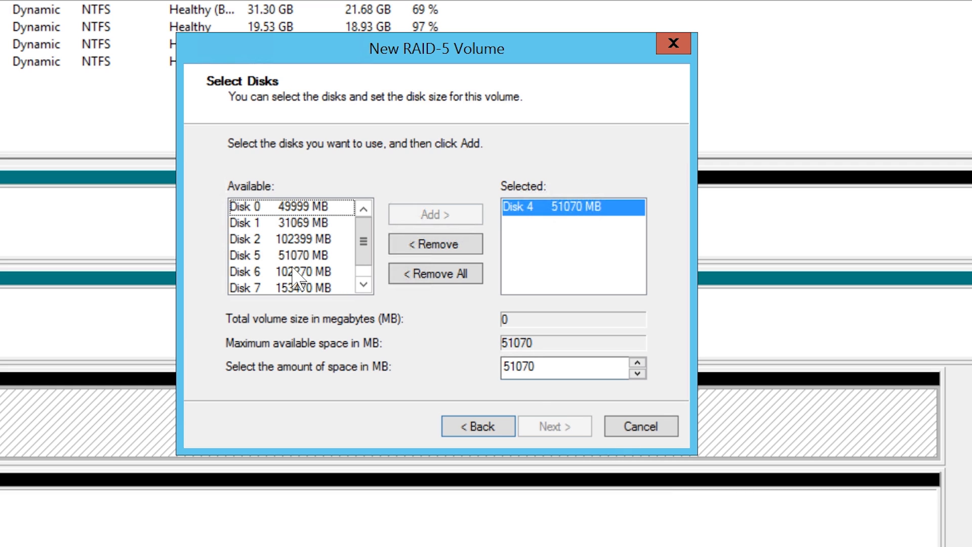
{"action": "left_click", "coordinate": [325, 256]}
{"action": "left_click", "coordinate": [429, 219]}
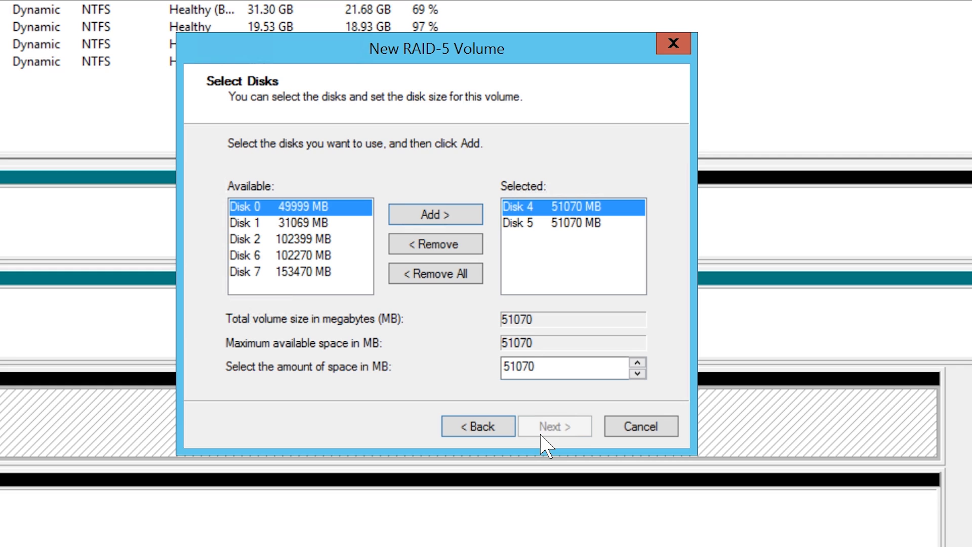
{"action": "left_click", "coordinate": [249, 258]}
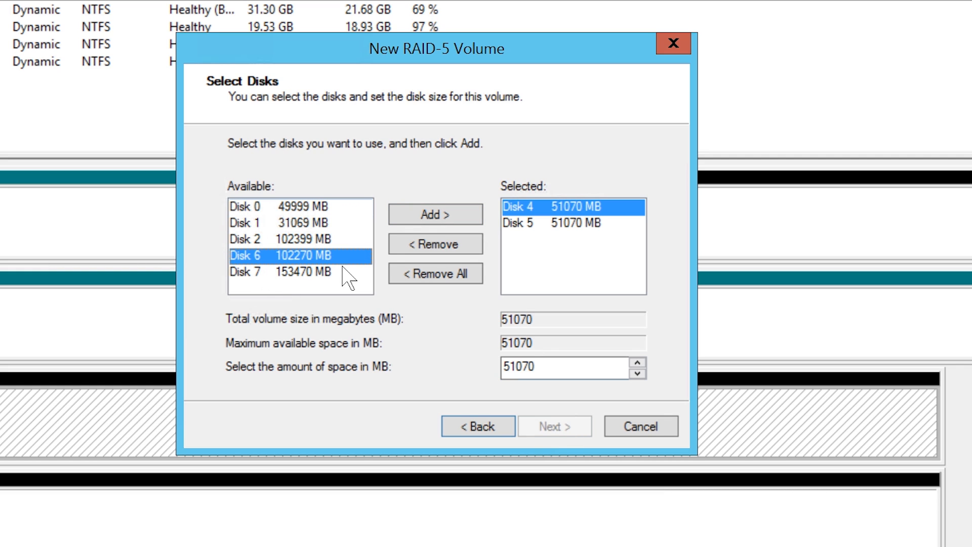
{"action": "left_click", "coordinate": [441, 221]}
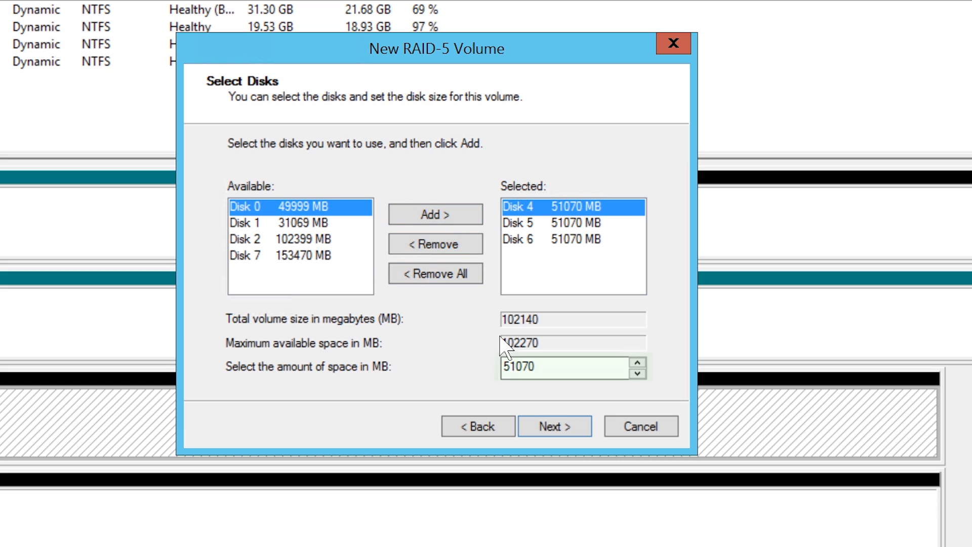
{"action": "left_click_drag", "start_coordinate": [558, 376], "coordinate": [502, 375]}
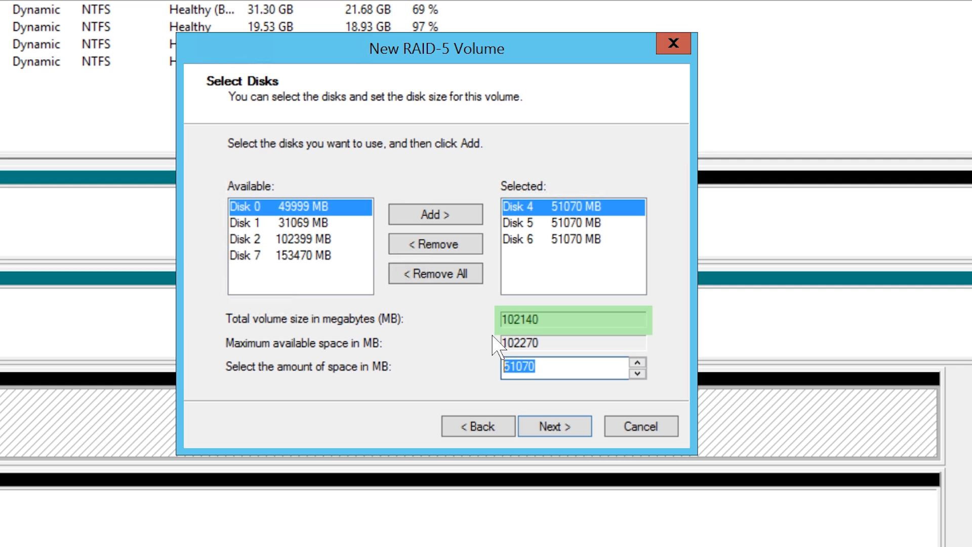
{"action": "left_click", "coordinate": [584, 433]}
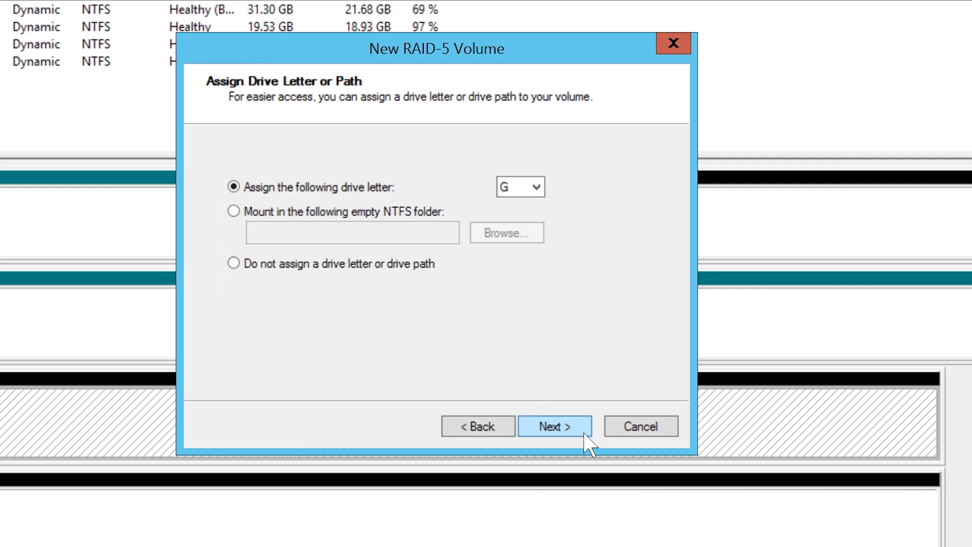
- Keep drive letter G, label the volume 'Raid 5' with quick format, and finish the wizard
{"action": "left_click", "coordinate": [584, 433]}
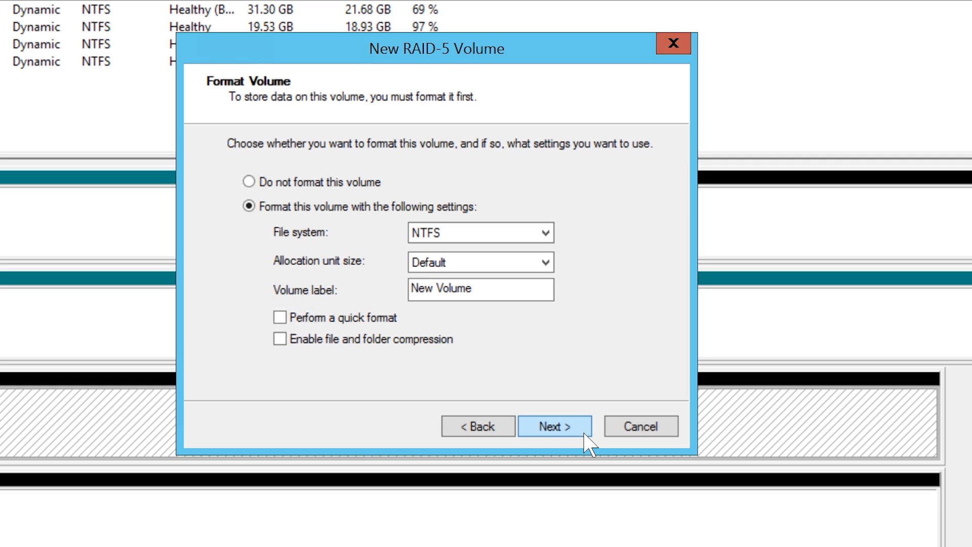
{"action": "left_click_drag", "start_coordinate": [499, 291], "coordinate": [378, 300]}
{"action": "type", "text": "Raid 5"}
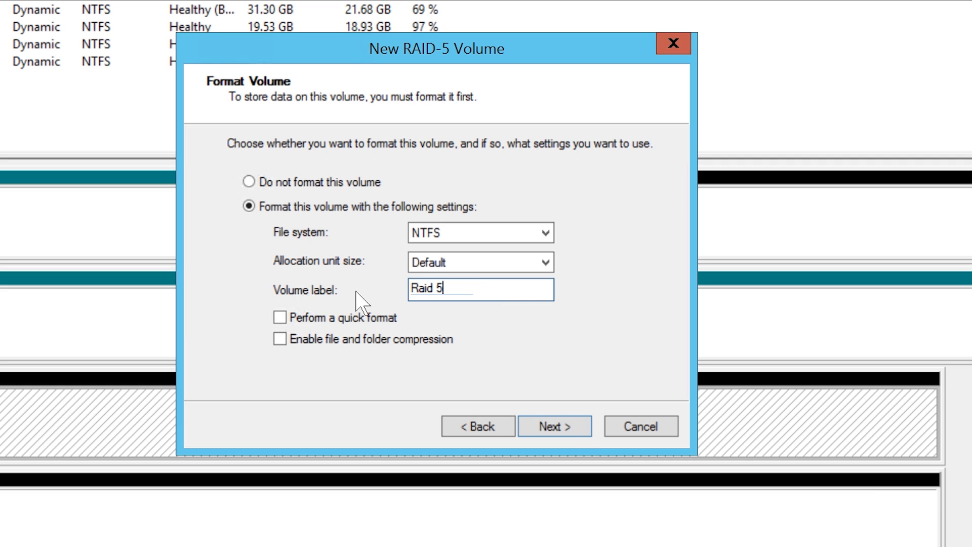
{"action": "left_click", "coordinate": [289, 321]}
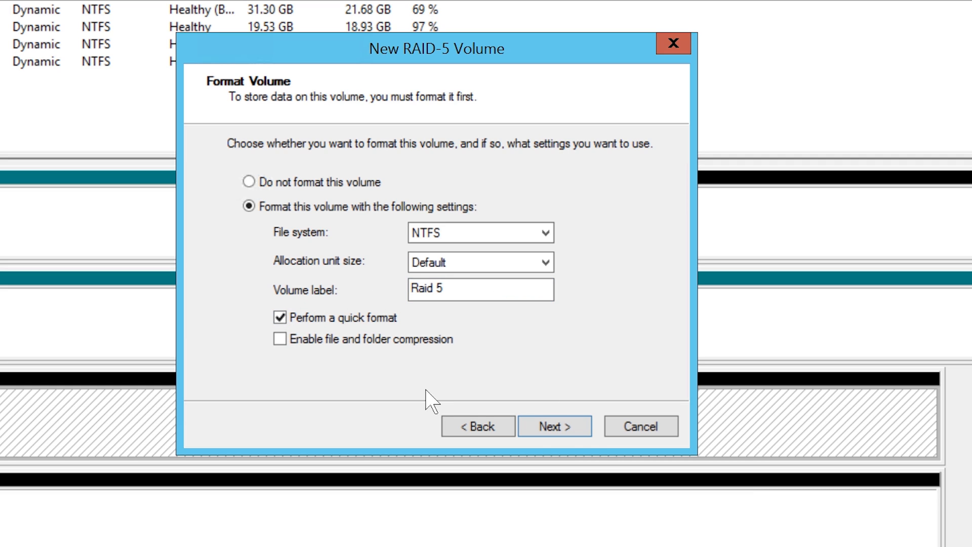
{"action": "left_click", "coordinate": [590, 436]}
{"action": "left_click", "coordinate": [590, 436]}
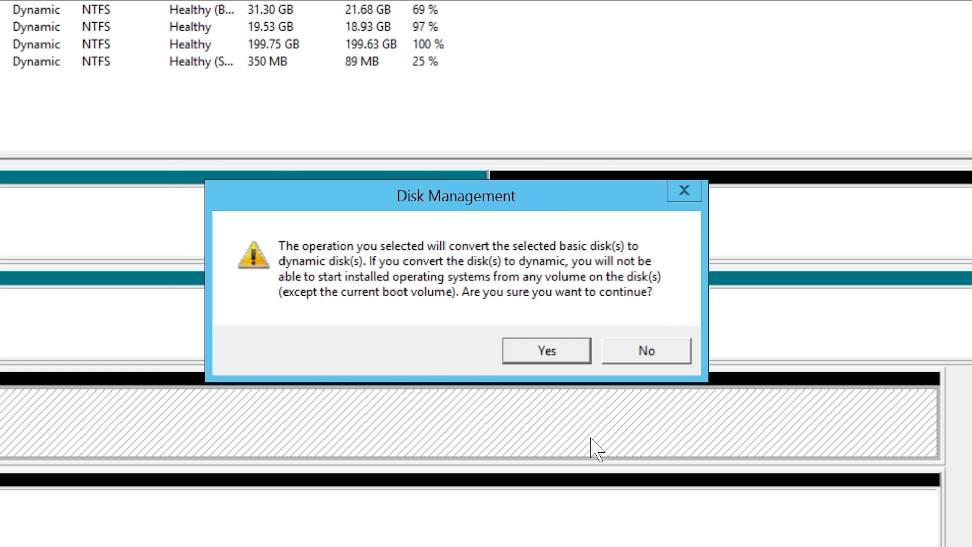
- Approve converting the disks to dynamic and check the Raid 5 parts on Disks 4, 5 and 6
{"action": "left_click", "coordinate": [582, 359]}
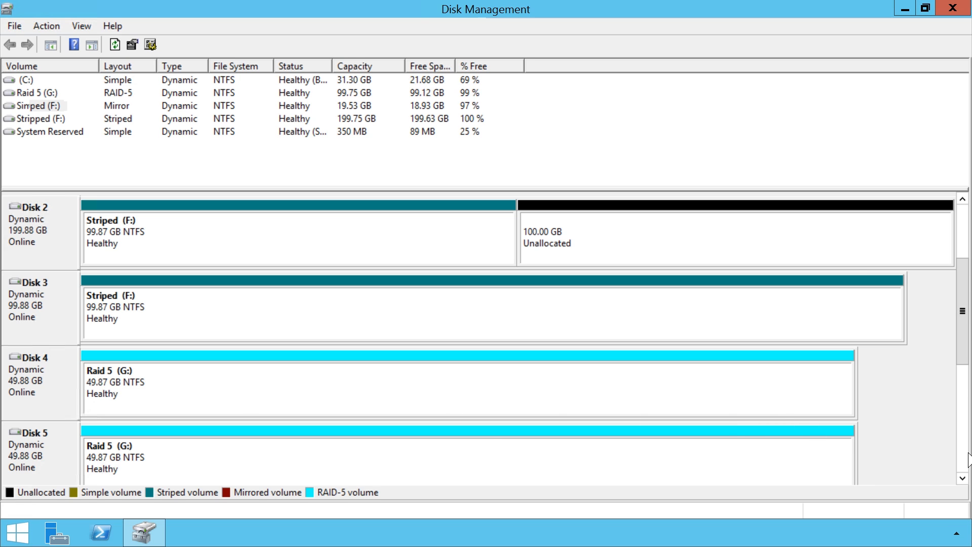
{"action": "scroll", "coordinate": [969, 458], "scroll_direction": "down", "scroll_amount": 1}
{"action": "left_click", "coordinate": [238, 315]}
{"action": "left_click", "coordinate": [234, 389]}
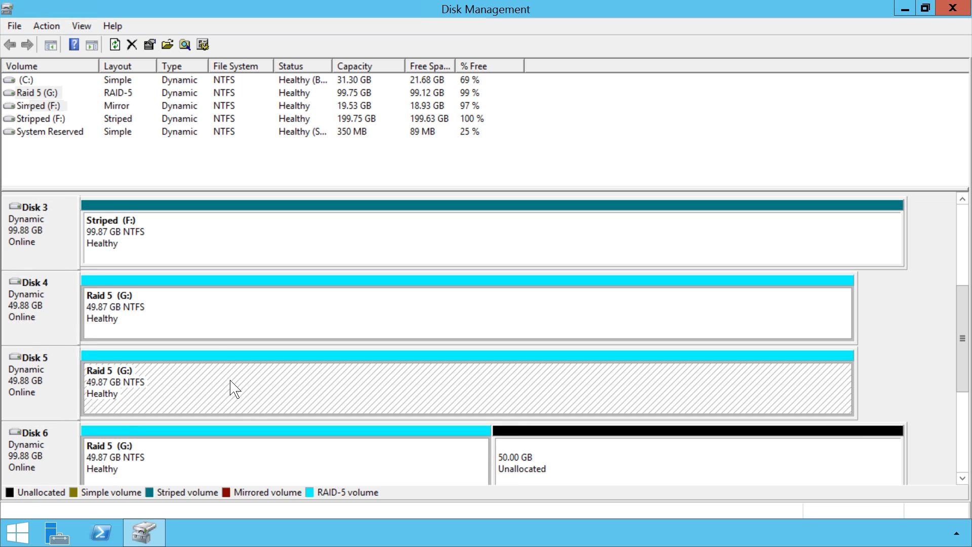
{"action": "left_click", "coordinate": [247, 467]}
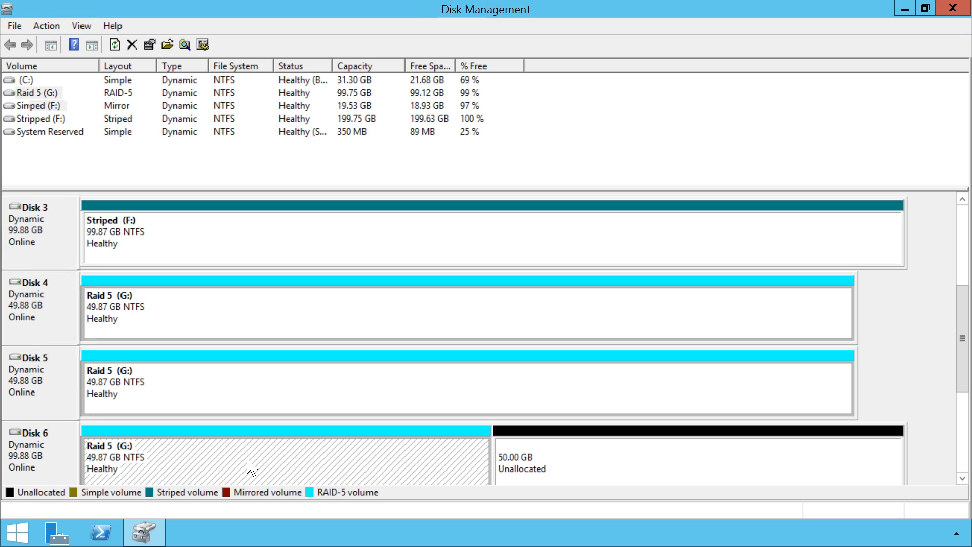
- Inspect free space on Disks 6 (50.00 GB), 7 (149.88 GB), 0 (48.83 GB), 1 (30.34 GB) and 2 (100.00 GB)
{"action": "left_click", "coordinate": [739, 461]}
{"action": "scroll", "coordinate": [970, 462], "scroll_direction": "down", "scroll_amount": 1}
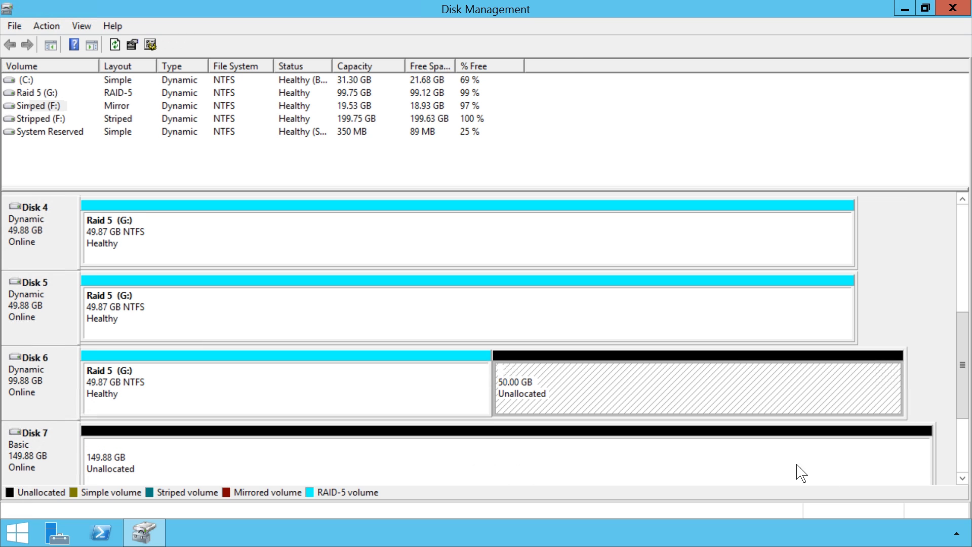
{"action": "left_click", "coordinate": [765, 466]}
{"action": "scroll", "coordinate": [965, 428], "scroll_direction": "down", "scroll_amount": 2}
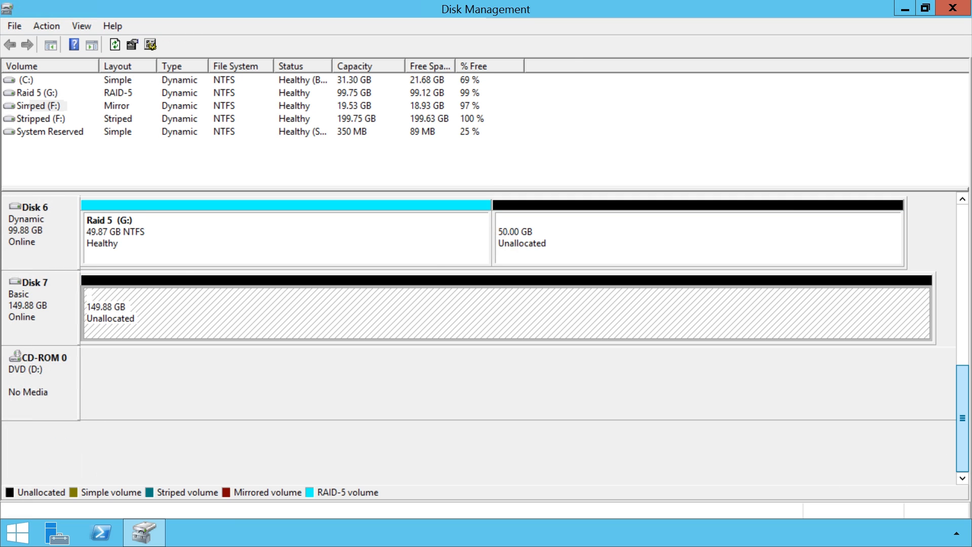
{"action": "scroll", "coordinate": [506, 340], "scroll_direction": "up", "scroll_amount": 6}
{"action": "left_click", "coordinate": [812, 245]}
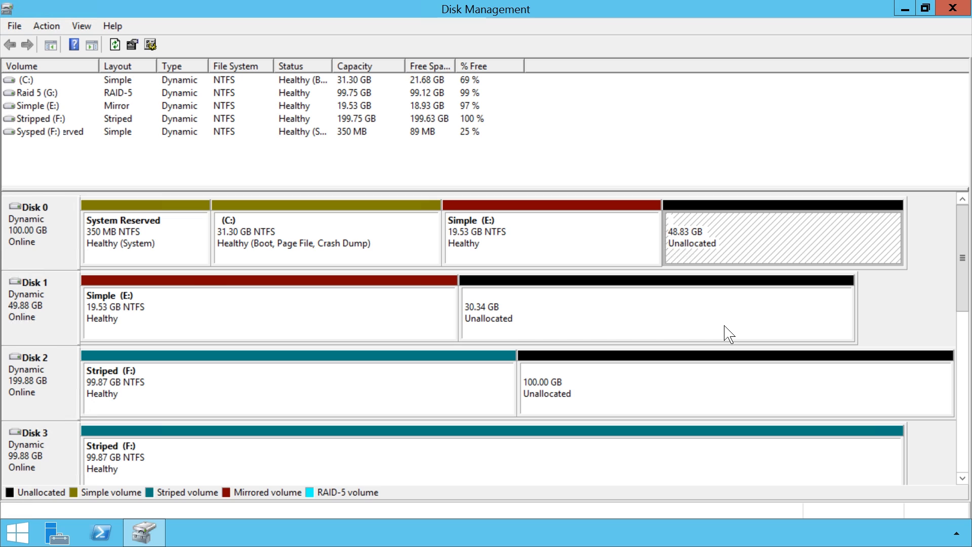
{"action": "left_click", "coordinate": [729, 335]}
{"action": "left_click", "coordinate": [736, 396]}
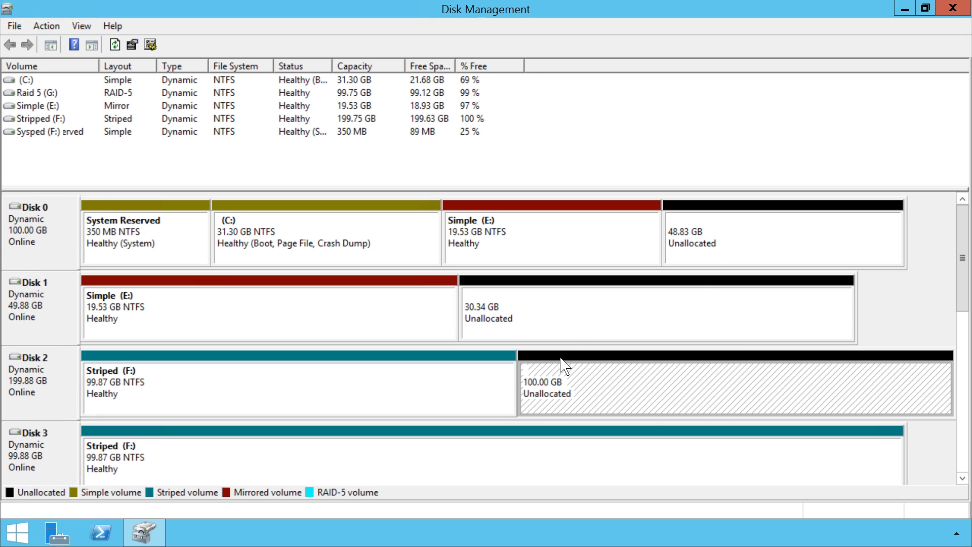
- Start a spanned volume from Disk 1's free space and add Disks 0, 2, 6 and 7
{"action": "right_click", "coordinate": [573, 302]}
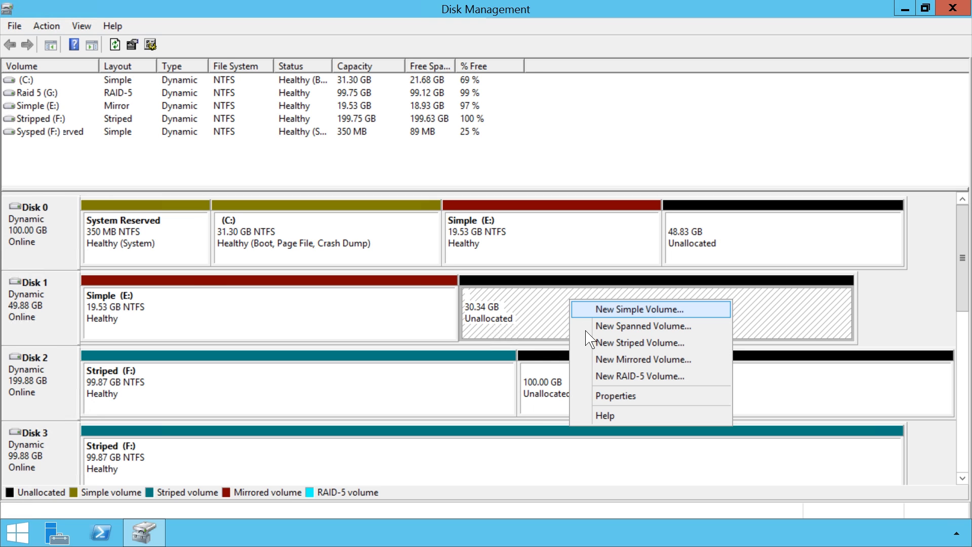
{"action": "left_click", "coordinate": [714, 330]}
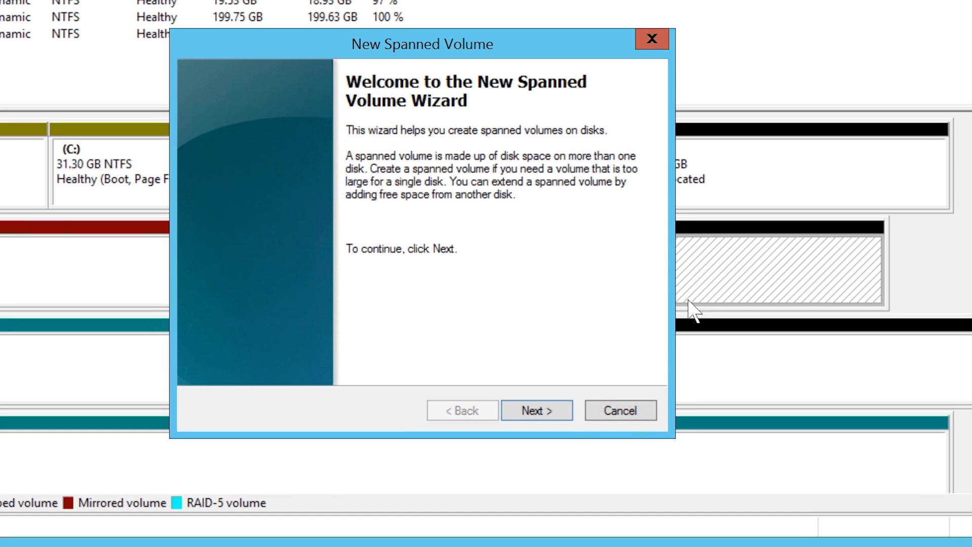
{"action": "left_click", "coordinate": [567, 414]}
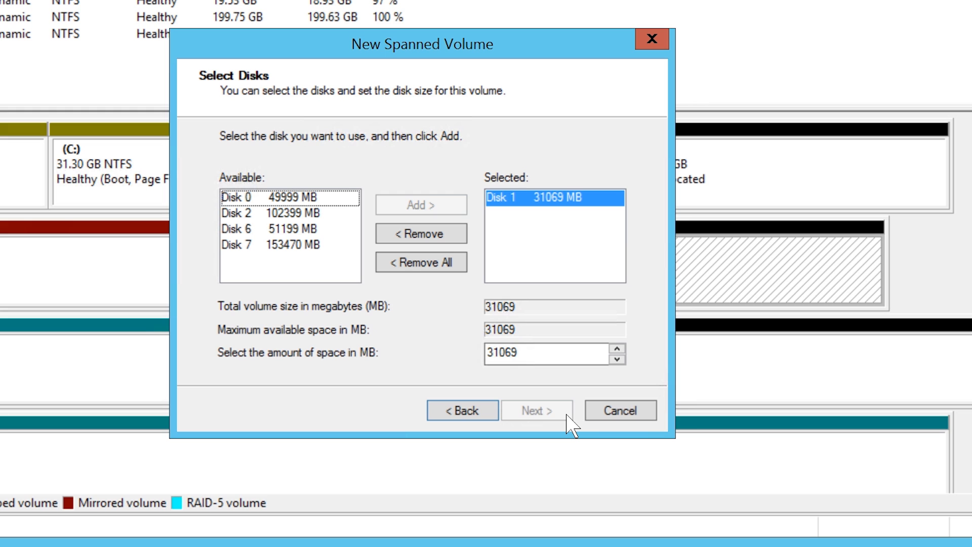
{"action": "double_click", "coordinate": [306, 201]}
{"action": "double_click", "coordinate": [307, 201]}
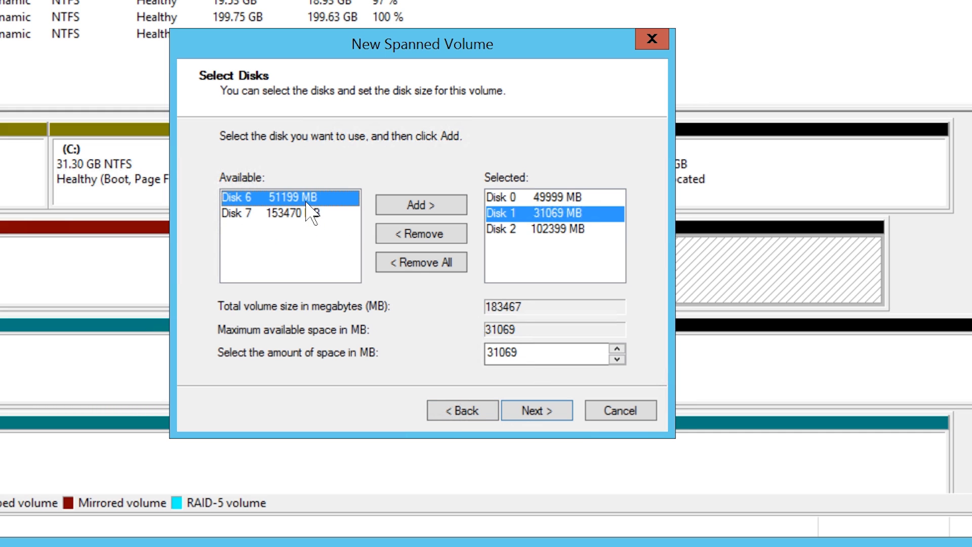
{"action": "double_click", "coordinate": [307, 200]}
{"action": "double_click", "coordinate": [306, 201]}
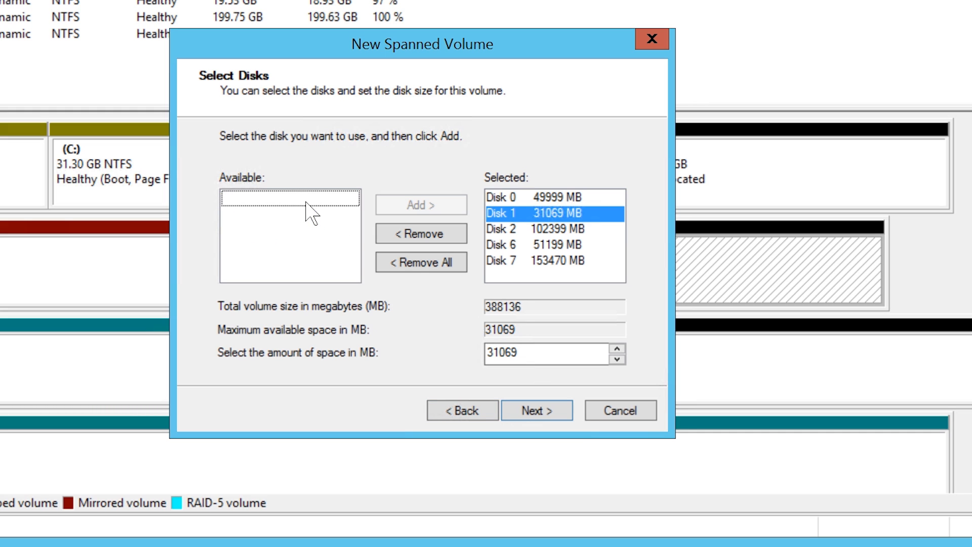
{"action": "left_click", "coordinate": [571, 419]}
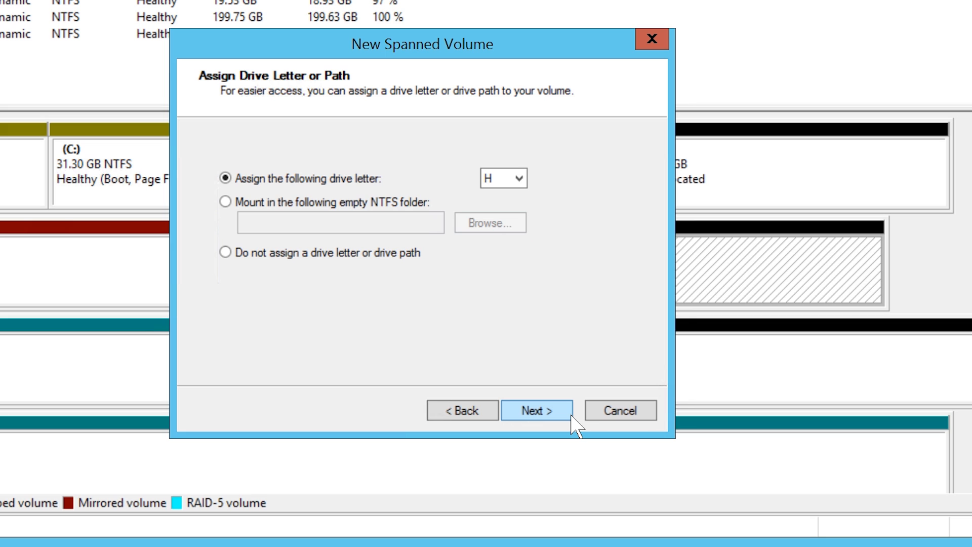
- Keep letter H, label it 'Spanned' with quick format, finish, and approve the dynamic conversion
{"action": "left_click", "coordinate": [571, 420]}
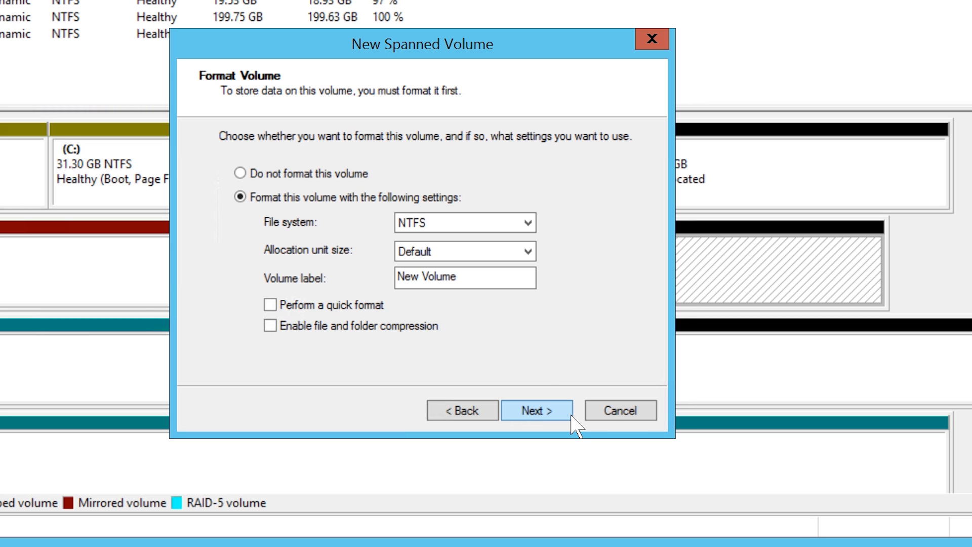
{"action": "left_click_drag", "start_coordinate": [528, 282], "coordinate": [384, 276]}
{"action": "type", "text": "S"}
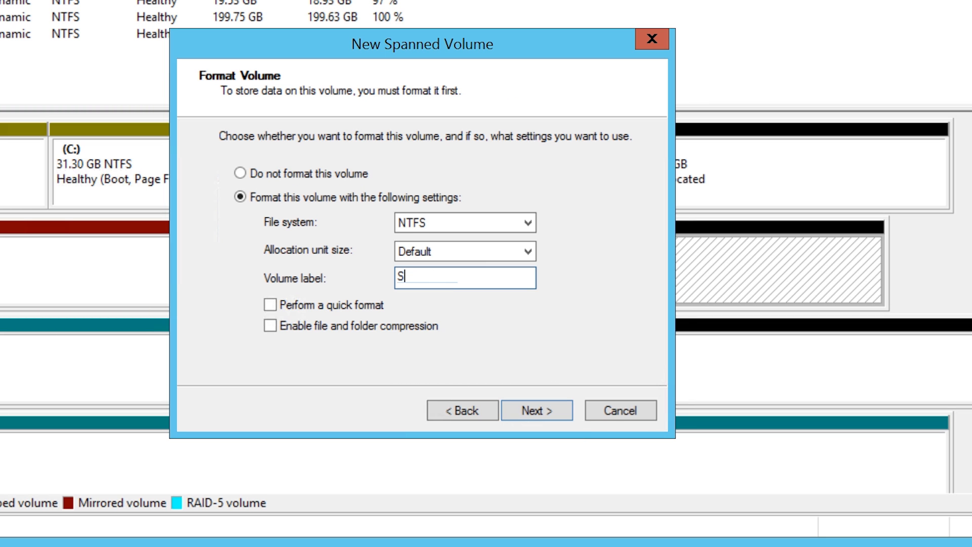
{"action": "type", "text": "panned"}
{"action": "left_click", "coordinate": [272, 306]}
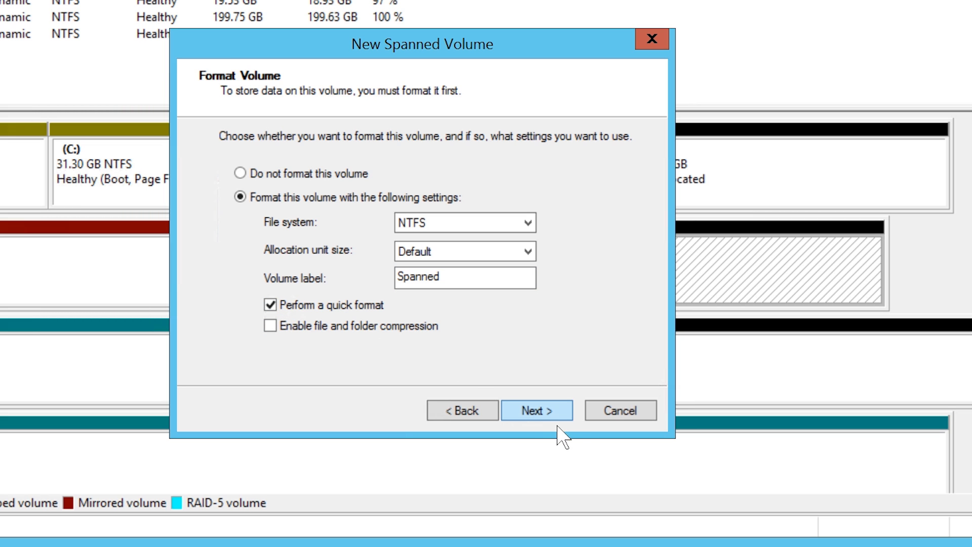
{"action": "left_click", "coordinate": [572, 420]}
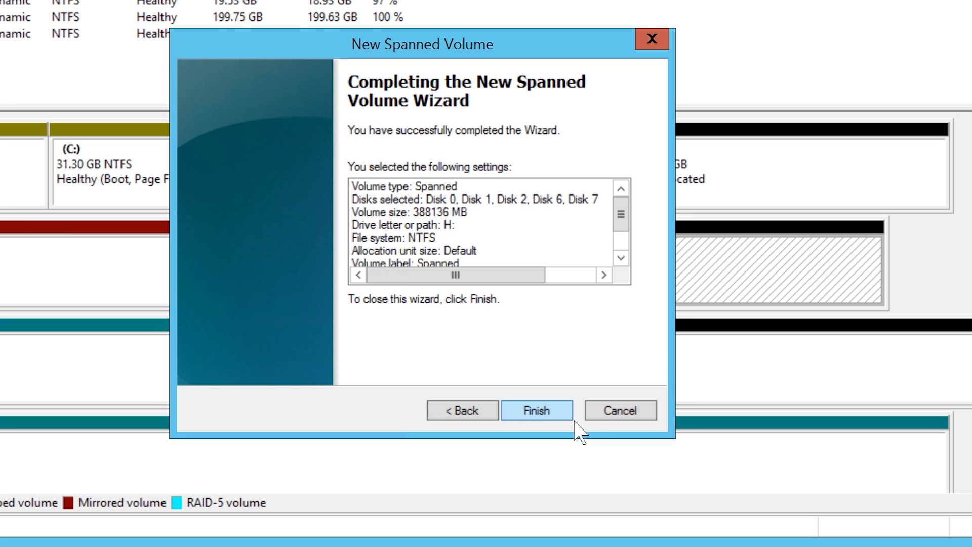
{"action": "left_click", "coordinate": [573, 420]}
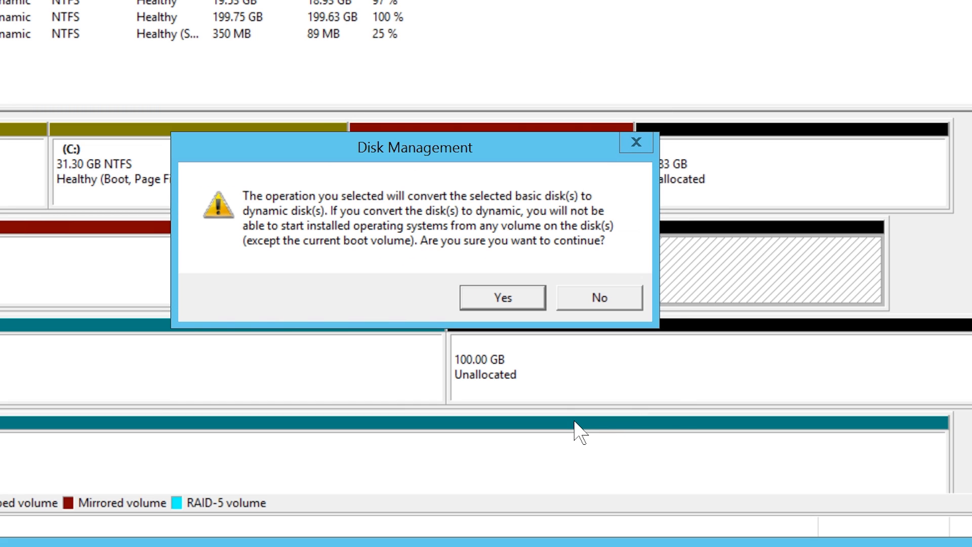
{"action": "left_click", "coordinate": [534, 303]}
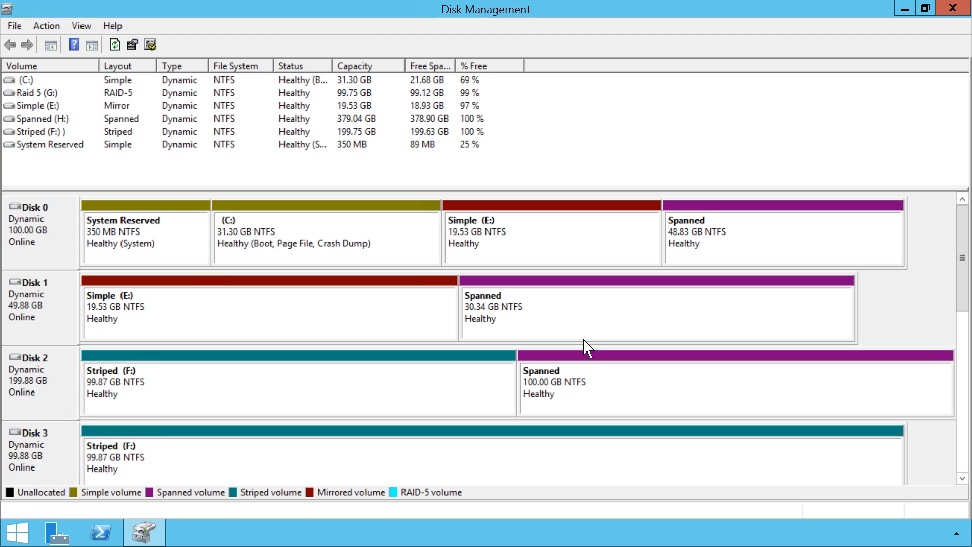
- Select the Simple (E:), Spanned (H:) and Striped (F:) volumes to review the disk layout
{"action": "left_click", "coordinate": [542, 254]}
{"action": "left_click", "coordinate": [562, 334]}
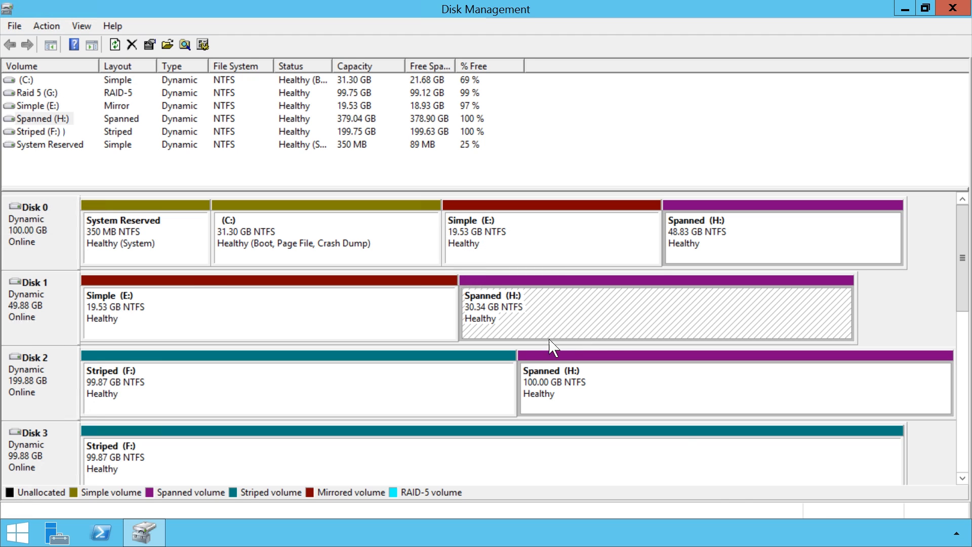
{"action": "left_click", "coordinate": [354, 396]}
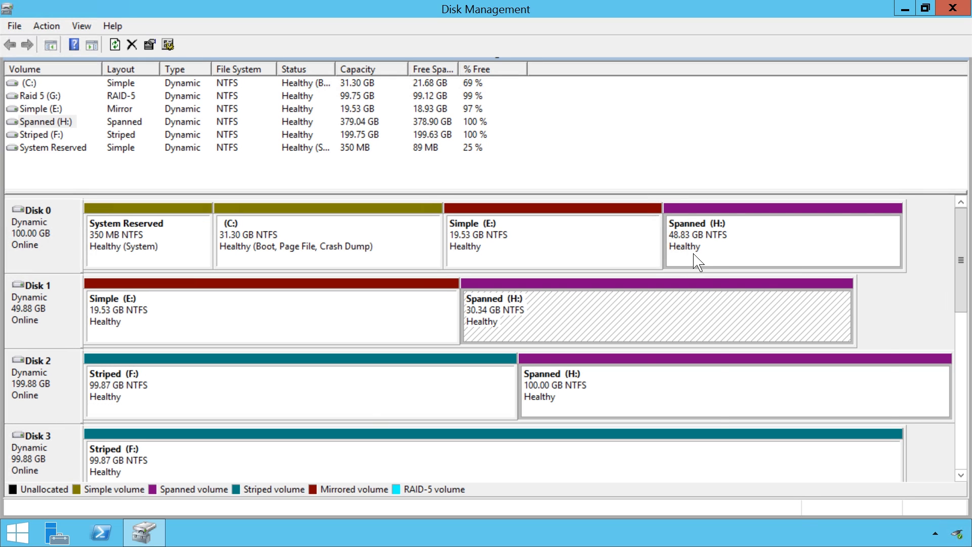
- Shrink Spanned (H:) by 350000 MB, then check the unallocated space on Disk 2
{"action": "right_click", "coordinate": [704, 242]}
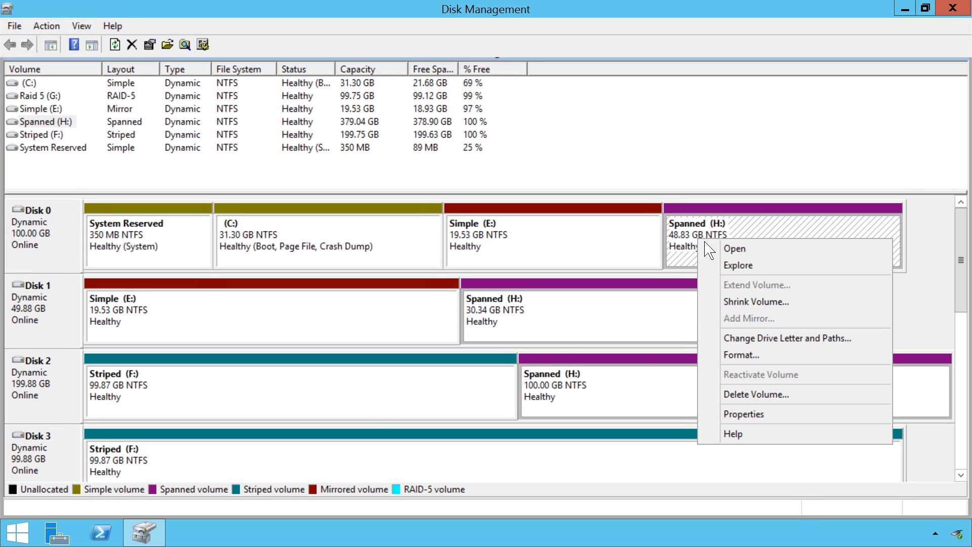
{"action": "left_click", "coordinate": [821, 310]}
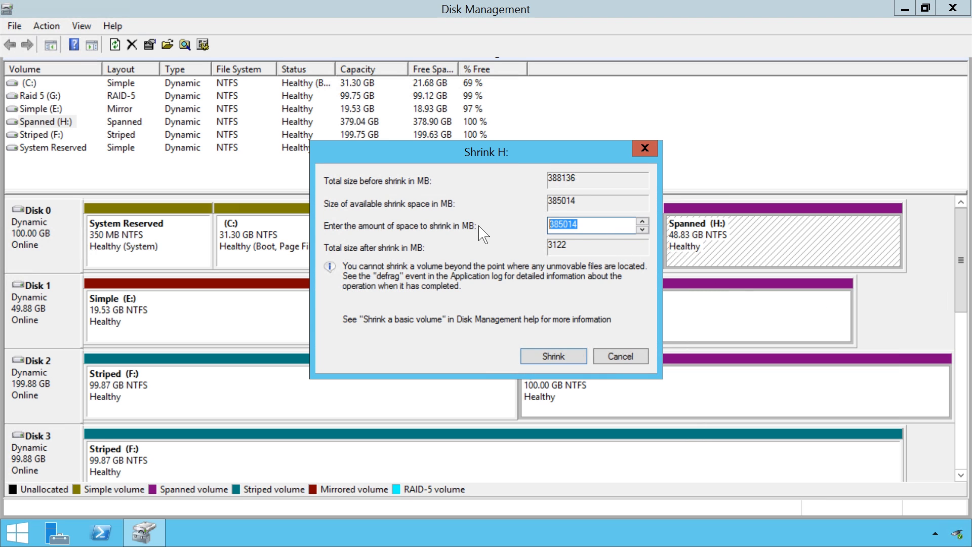
{"action": "type", "text": "350000"}
{"action": "left_click", "coordinate": [583, 356]}
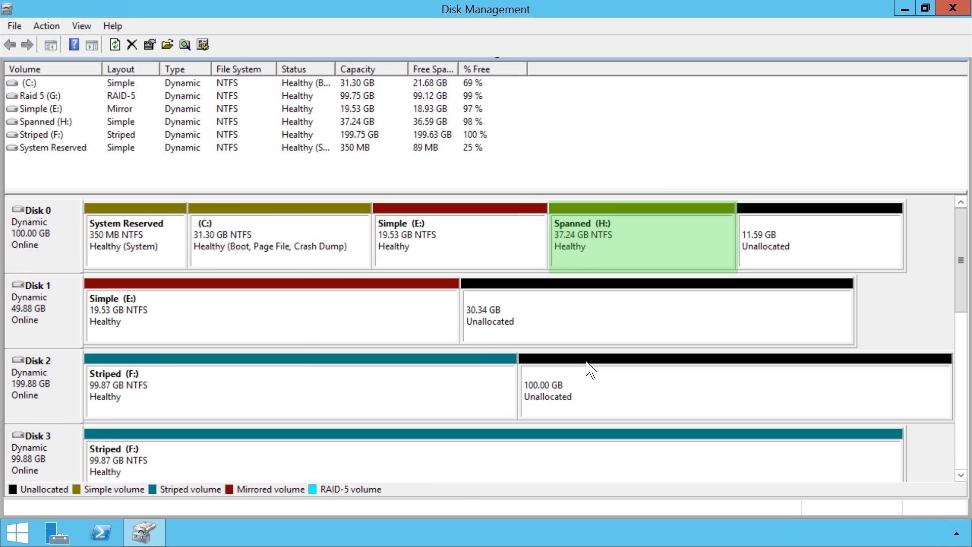
{"action": "left_click", "coordinate": [588, 363]}
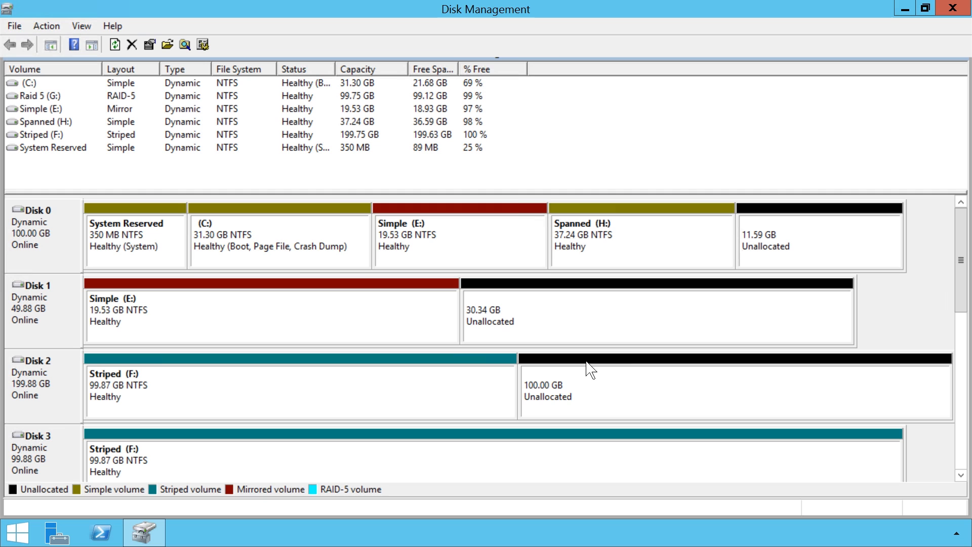
- Break the E: mirror, confirm it, and check the new I: on Disk 0 and E: on Disk 1
{"action": "right_click", "coordinate": [436, 237]}
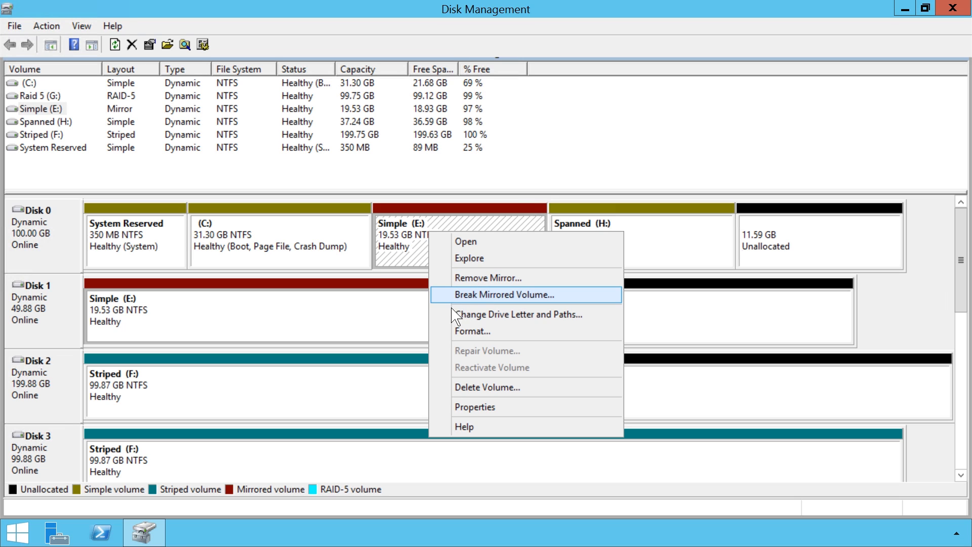
{"action": "left_click", "coordinate": [565, 296]}
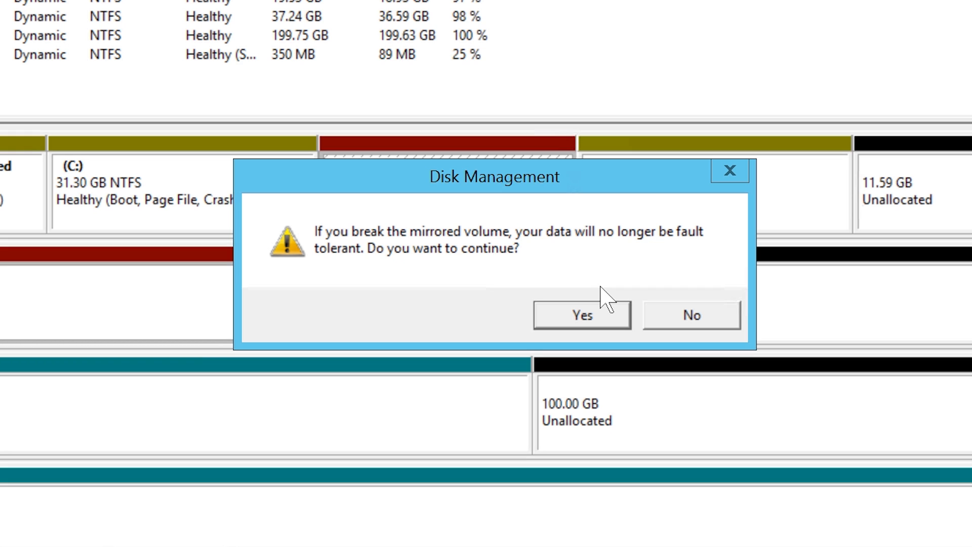
{"action": "left_click", "coordinate": [577, 324]}
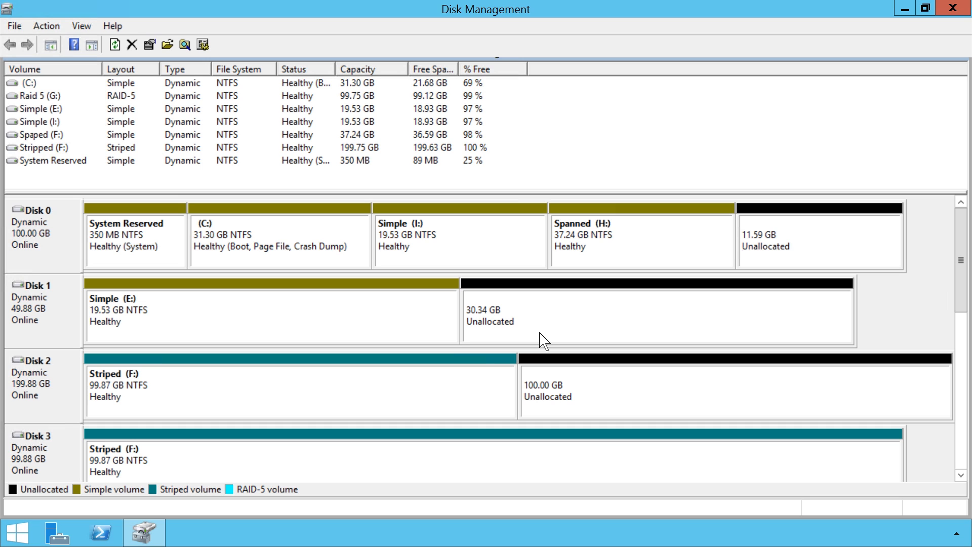
{"action": "left_click", "coordinate": [463, 256]}
{"action": "left_click", "coordinate": [394, 314]}
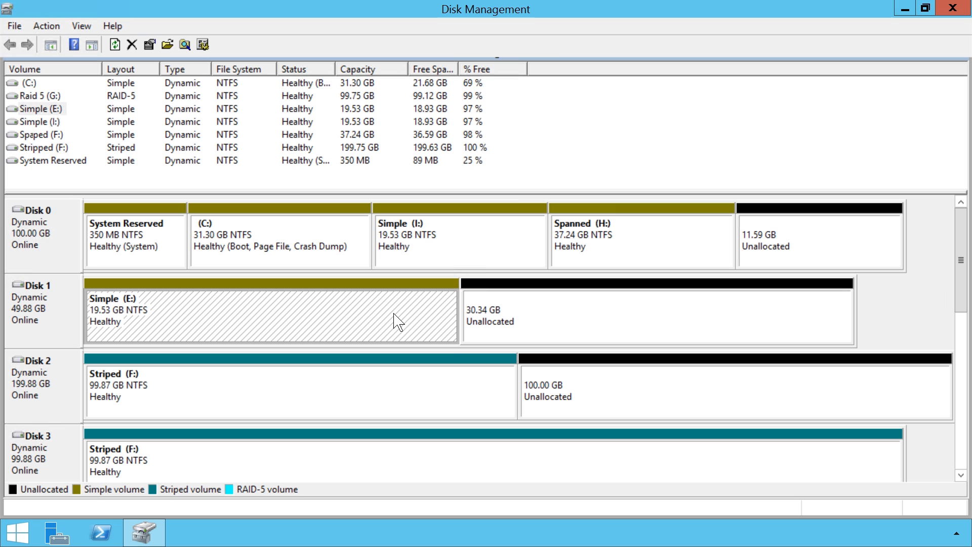
- Select Raid 5 (G:), widen the Status column to read its full status, and bring up the Start shortcut menu
{"action": "left_click", "coordinate": [32, 99]}
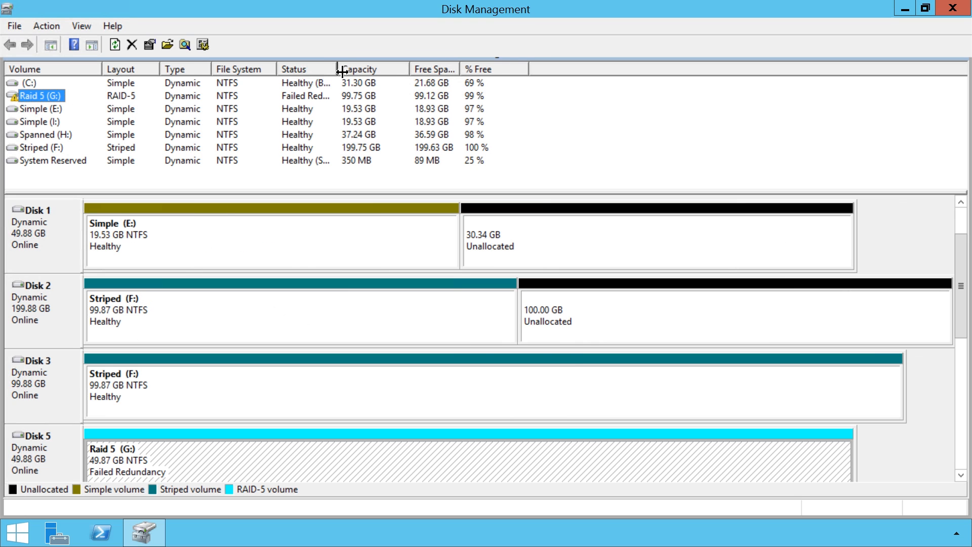
{"action": "left_click_drag", "start_coordinate": [337, 69], "coordinate": [386, 70]}
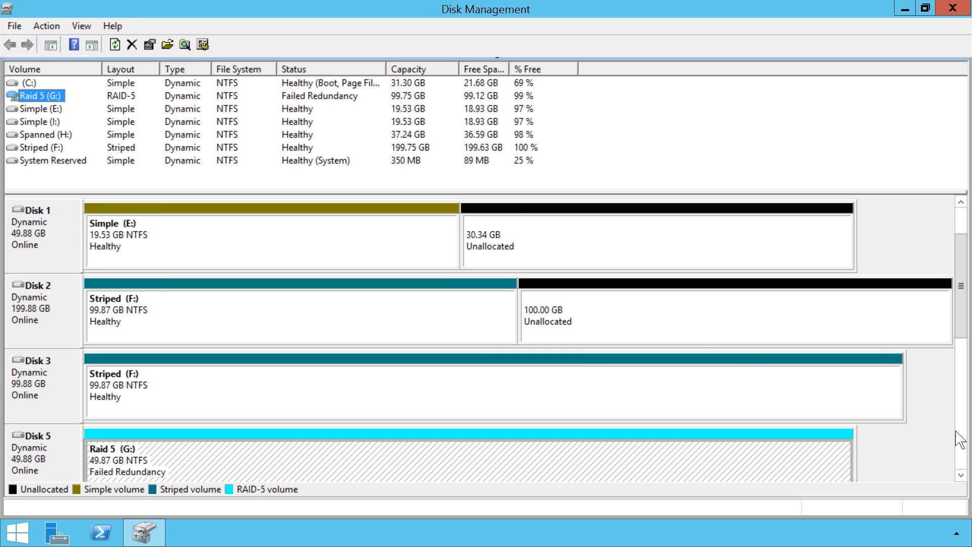
{"action": "scroll", "coordinate": [970, 447], "scroll_direction": "down", "scroll_amount": 1}
{"action": "scroll", "coordinate": [970, 447], "scroll_direction": "down", "scroll_amount": 1}
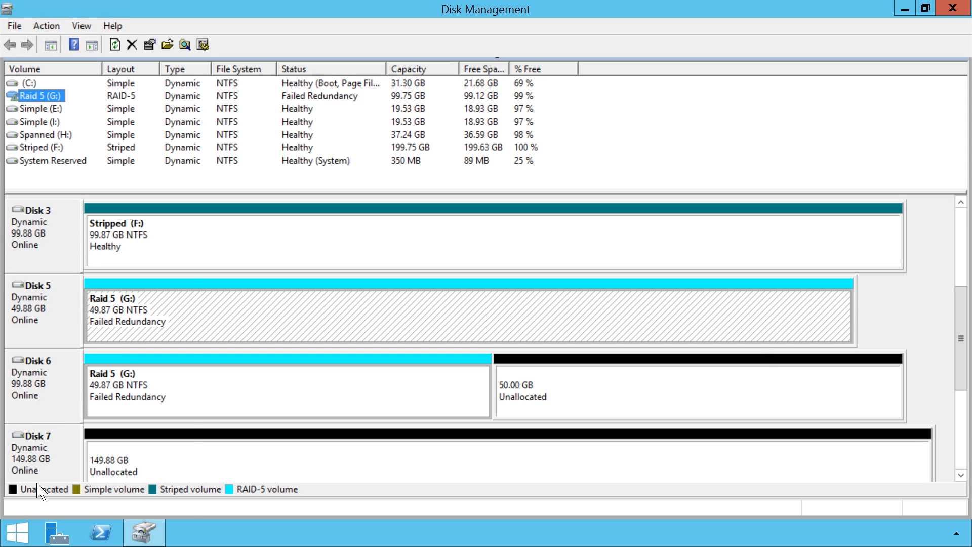
{"action": "right_click", "coordinate": [16, 531]}
- Open the Raid 5 (G:) drive in File Explorer and create a New folder in it
{"action": "left_click", "coordinate": [109, 456]}
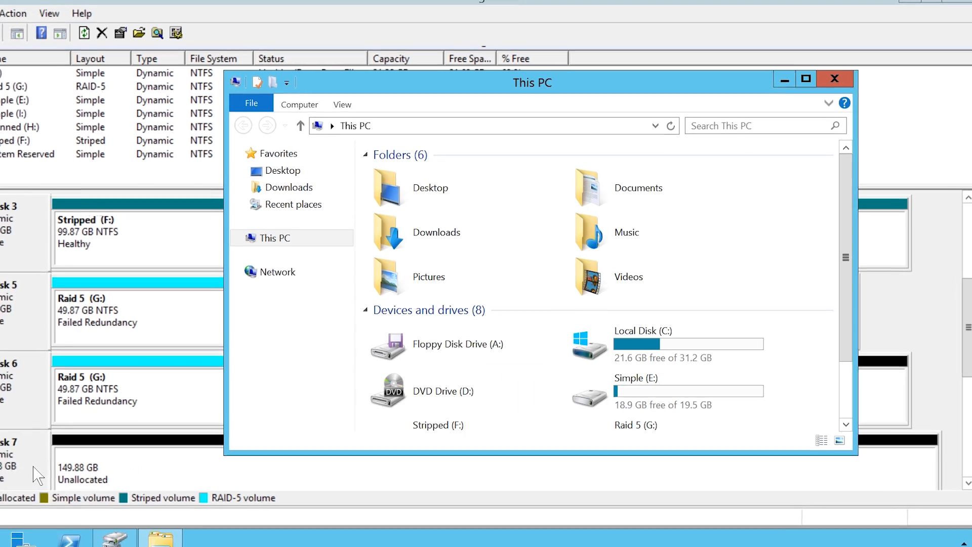
{"action": "scroll", "coordinate": [864, 403], "scroll_direction": "down", "scroll_amount": 2}
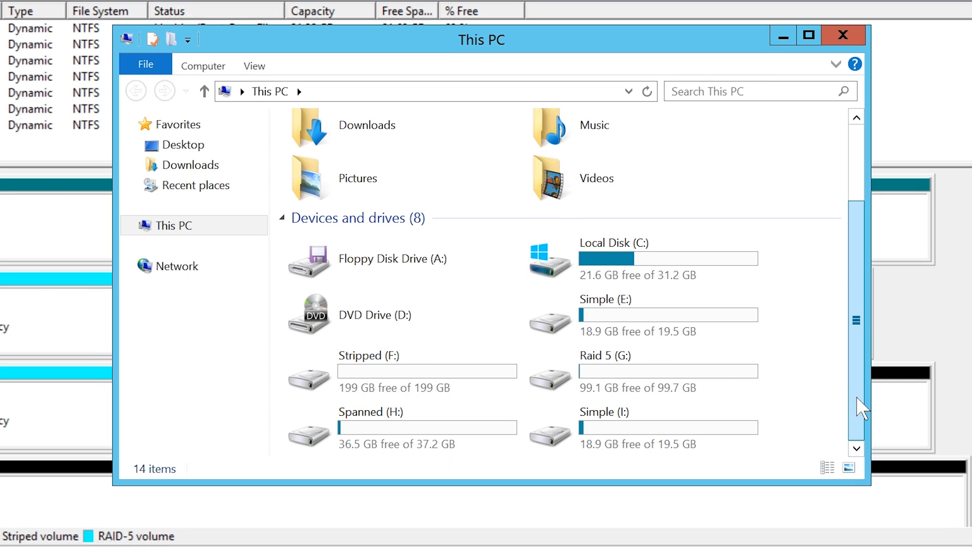
{"action": "double_click", "coordinate": [728, 385]}
{"action": "right_click", "coordinate": [357, 210]}
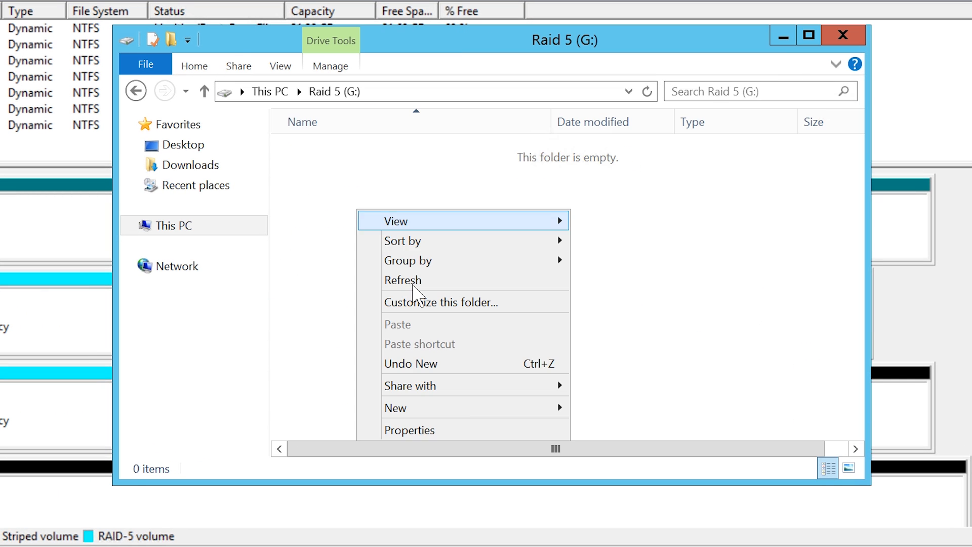
{"action": "mouse_move", "coordinate": [468, 408]}
{"action": "left_click", "coordinate": [641, 406]}
- Add a New Bitmap Image with its default name, then switch back to Disk Management
{"action": "right_click", "coordinate": [525, 365]}
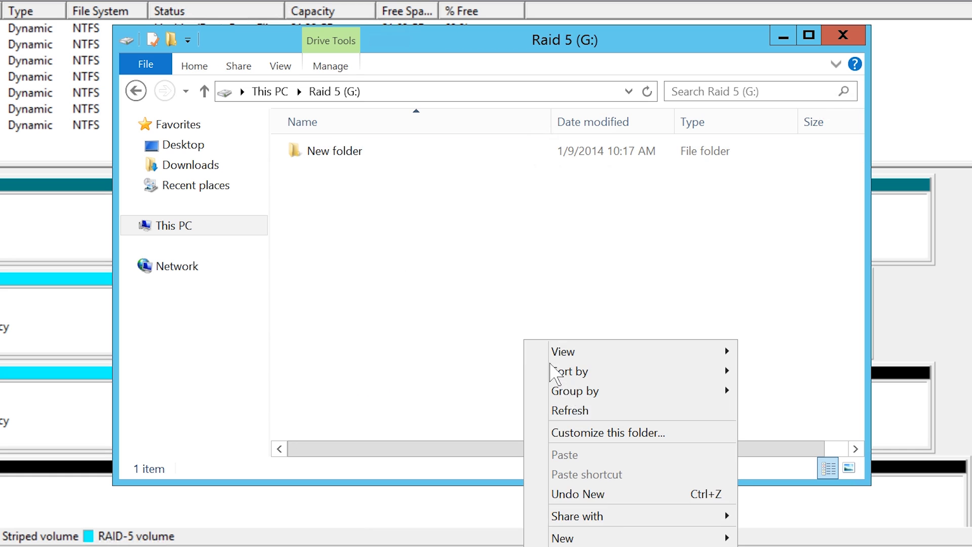
{"action": "mouse_move", "coordinate": [638, 538]}
{"action": "left_click", "coordinate": [795, 468]}
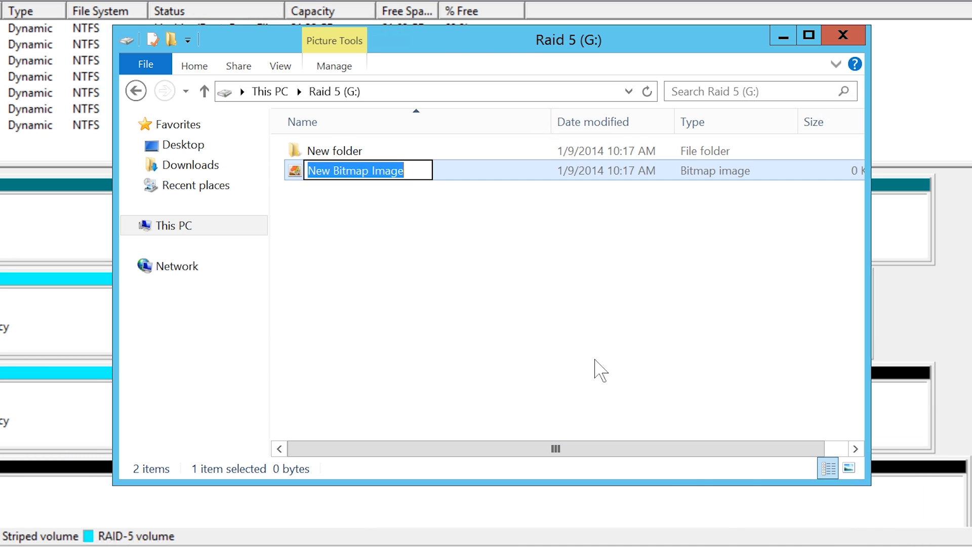
{"action": "key", "text": "Return"}
{"action": "left_click", "coordinate": [374, 276]}
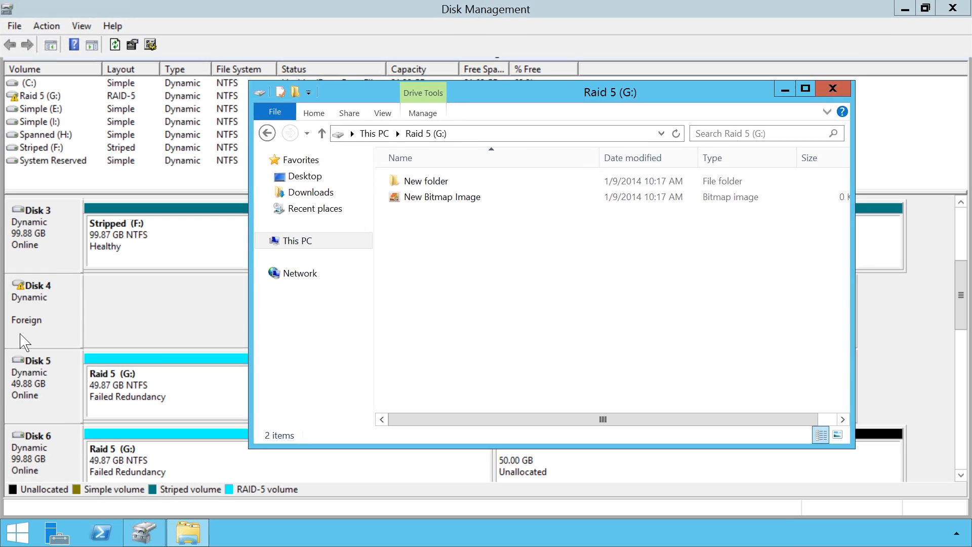
{"action": "left_click", "coordinate": [18, 338]}
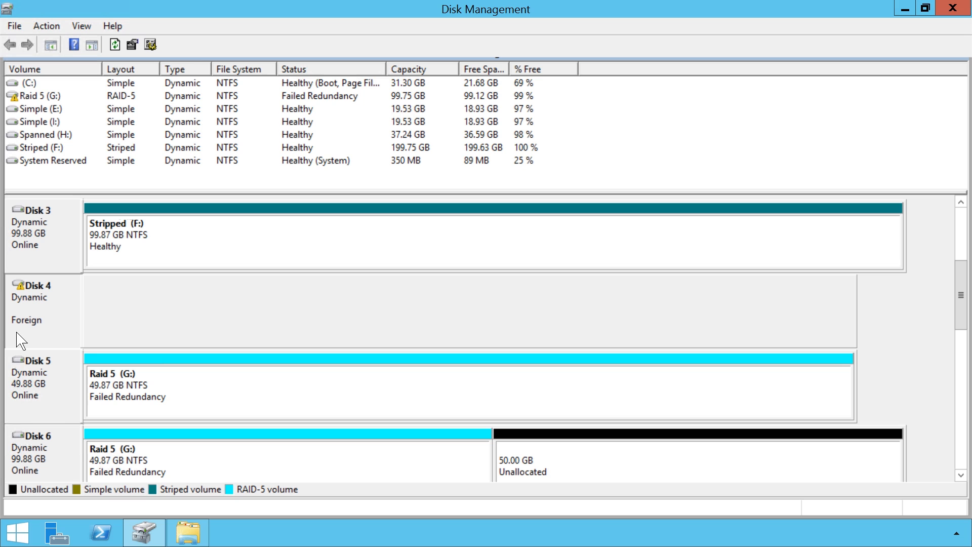
- Import foreign Disk 4, accepting its disk group, listed volumes and the data-loss warning
{"action": "right_click", "coordinate": [46, 302]}
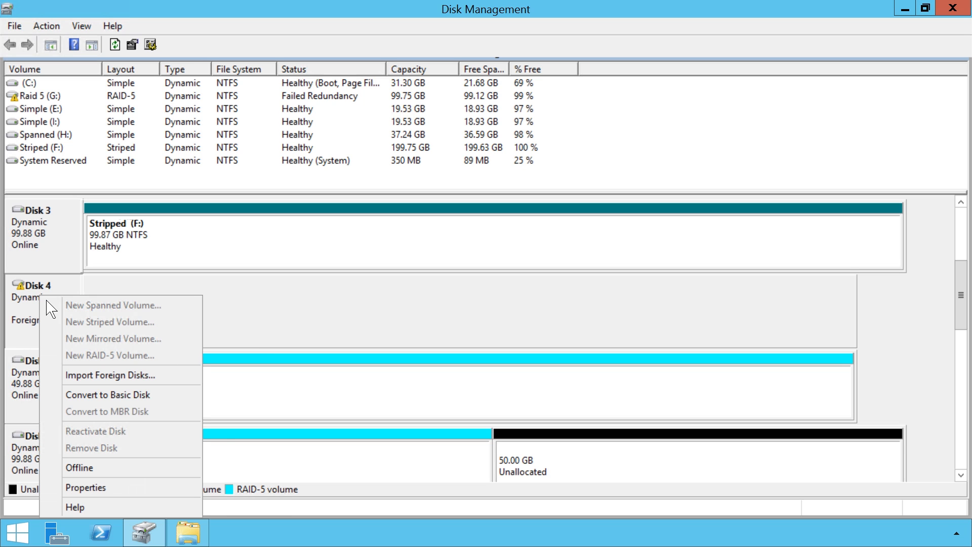
{"action": "left_click", "coordinate": [162, 378]}
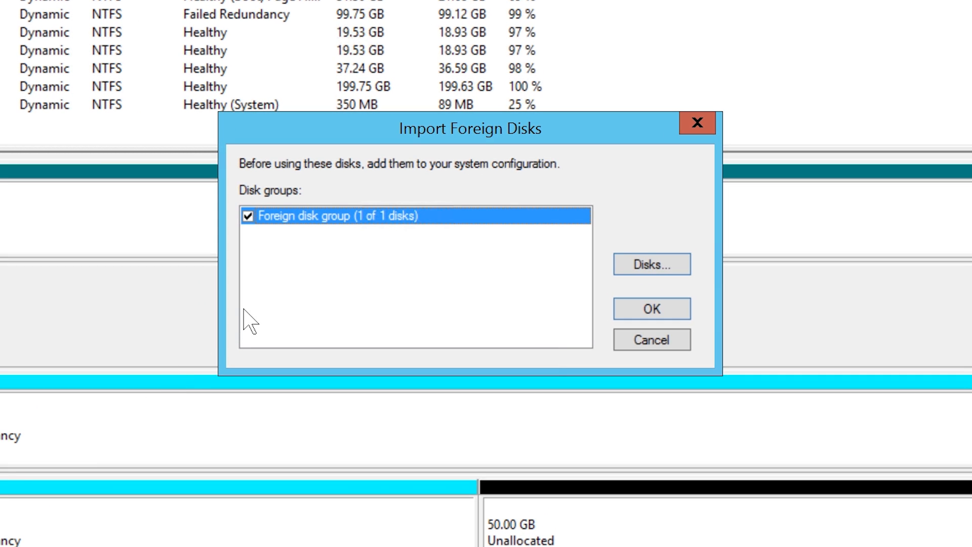
{"action": "left_click", "coordinate": [674, 318]}
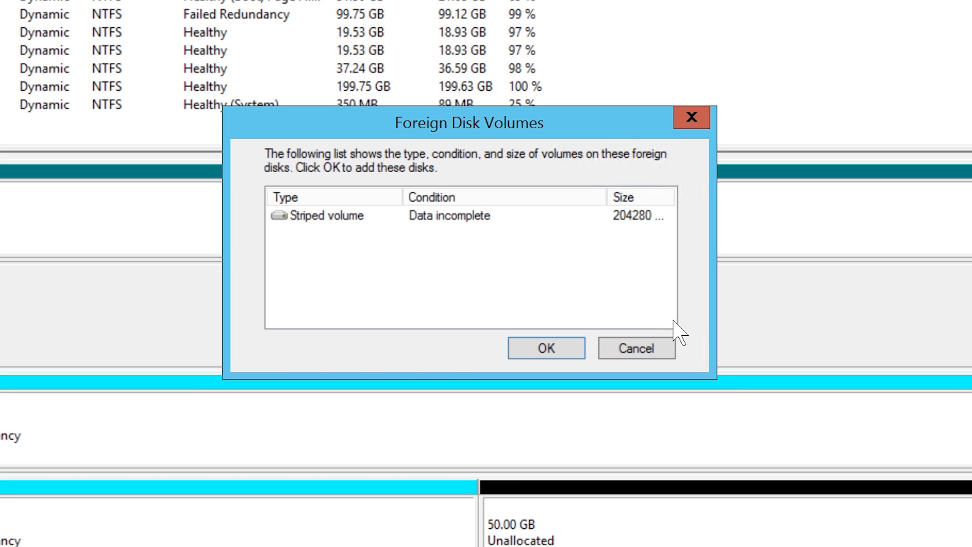
{"action": "left_click", "coordinate": [571, 353]}
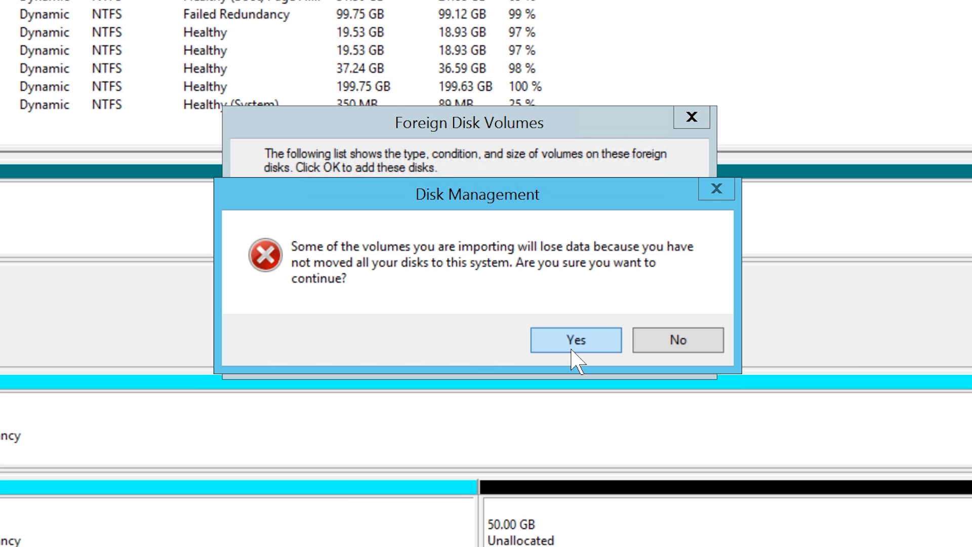
{"action": "left_click", "coordinate": [573, 347]}
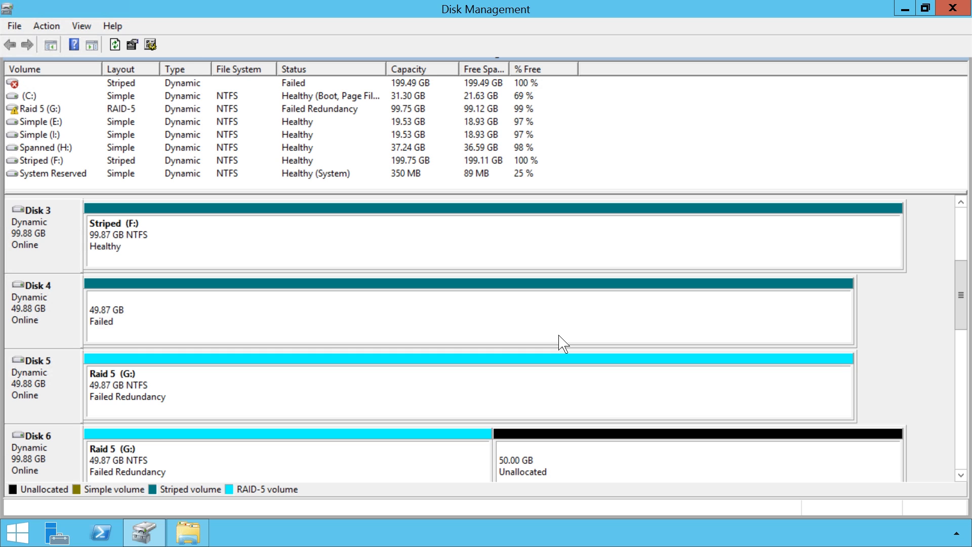
- Delete Disk 4's failed striped volume and confirm the deletion
{"action": "right_click", "coordinate": [417, 305]}
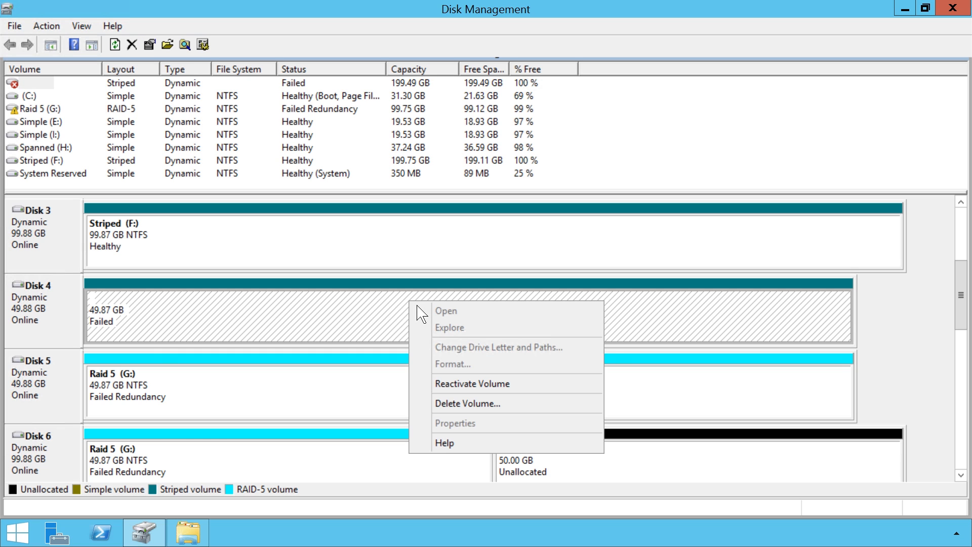
{"action": "left_click", "coordinate": [512, 409]}
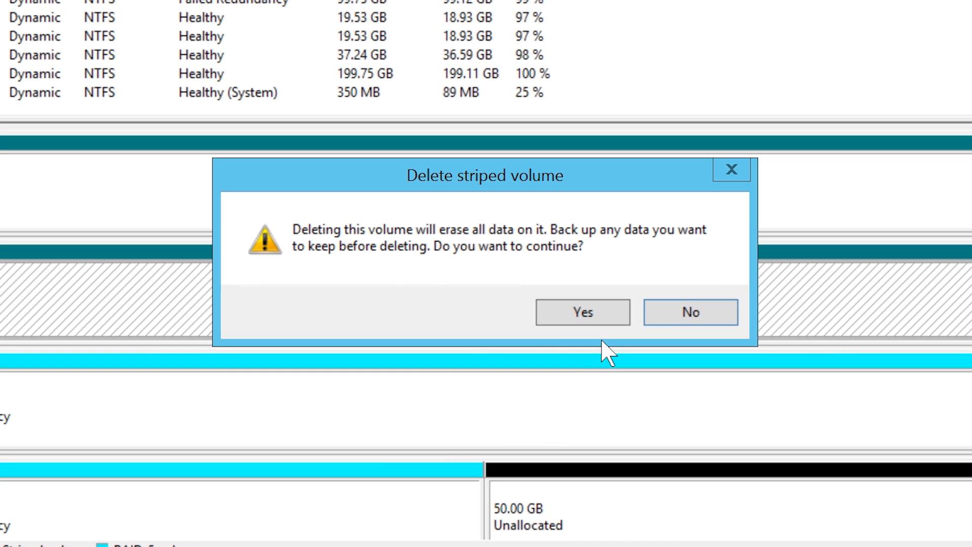
{"action": "left_click", "coordinate": [615, 320]}
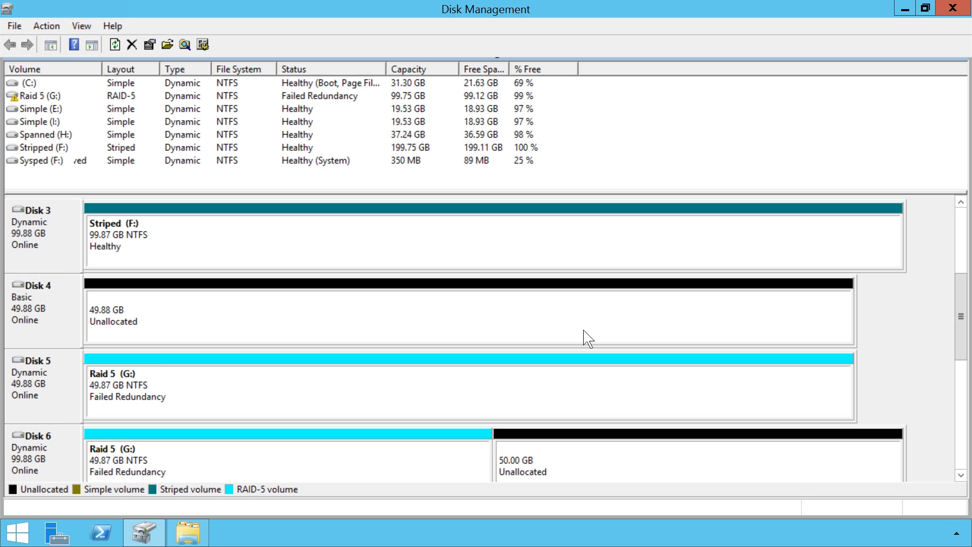
- Repair the failed Raid 5 (G:) volume using Disk 4, accepting its conversion to a dynamic disk
{"action": "right_click", "coordinate": [398, 387]}
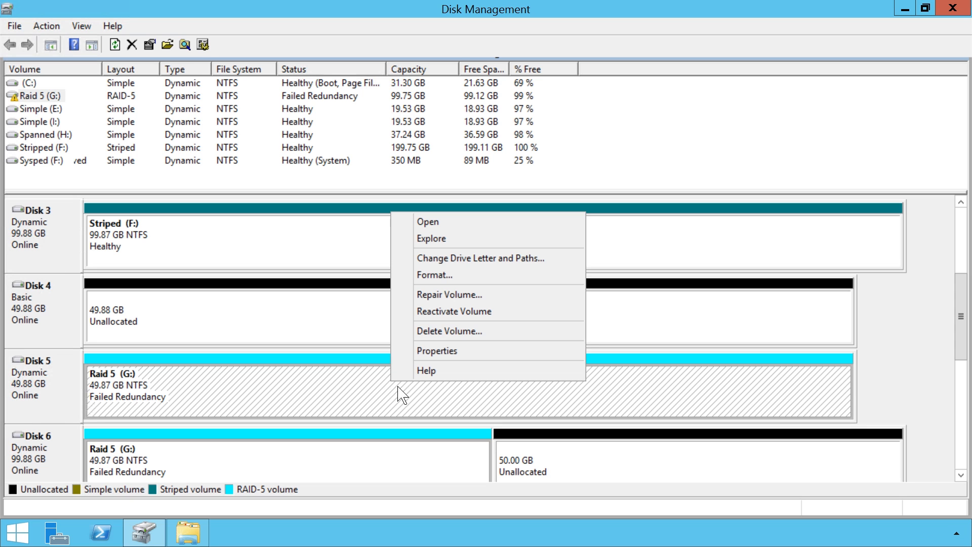
{"action": "left_click", "coordinate": [425, 304]}
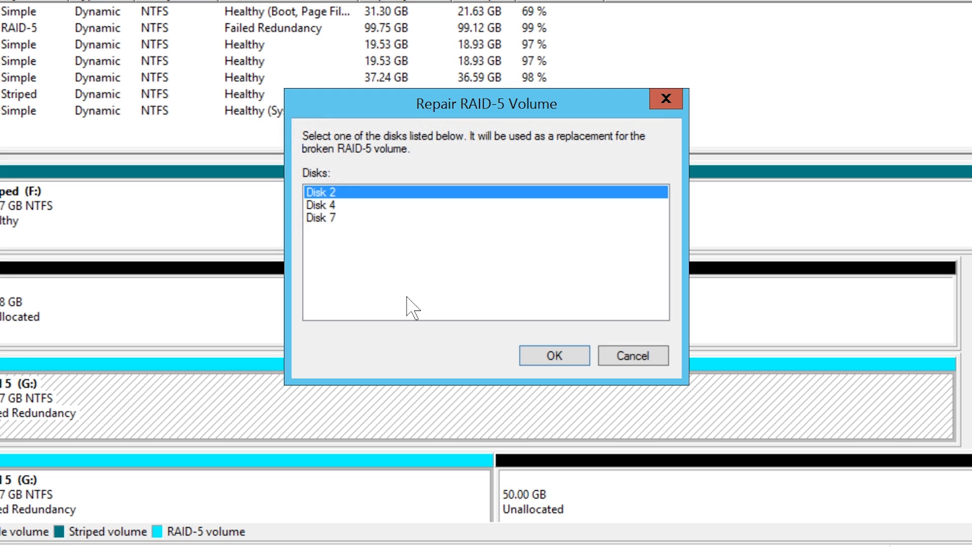
{"action": "left_click", "coordinate": [320, 206]}
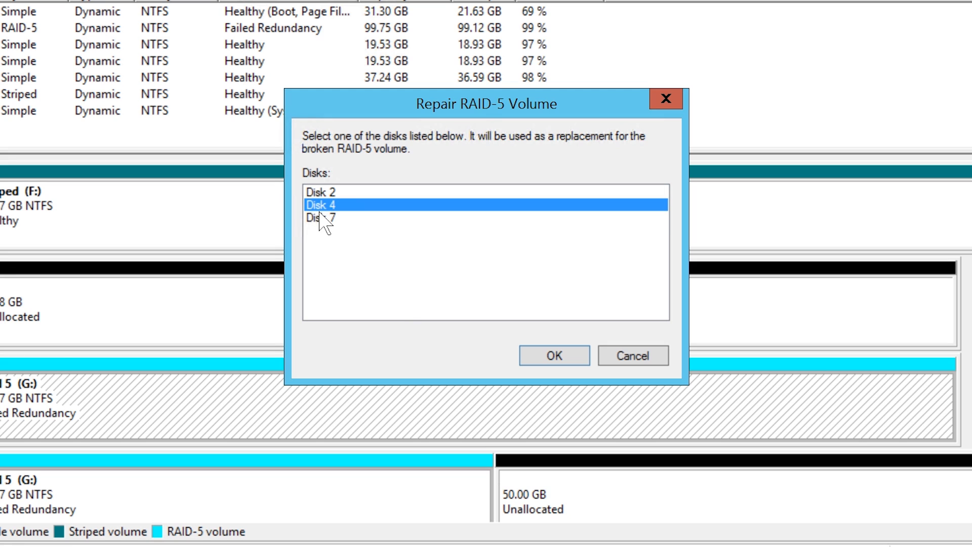
{"action": "left_click", "coordinate": [586, 359]}
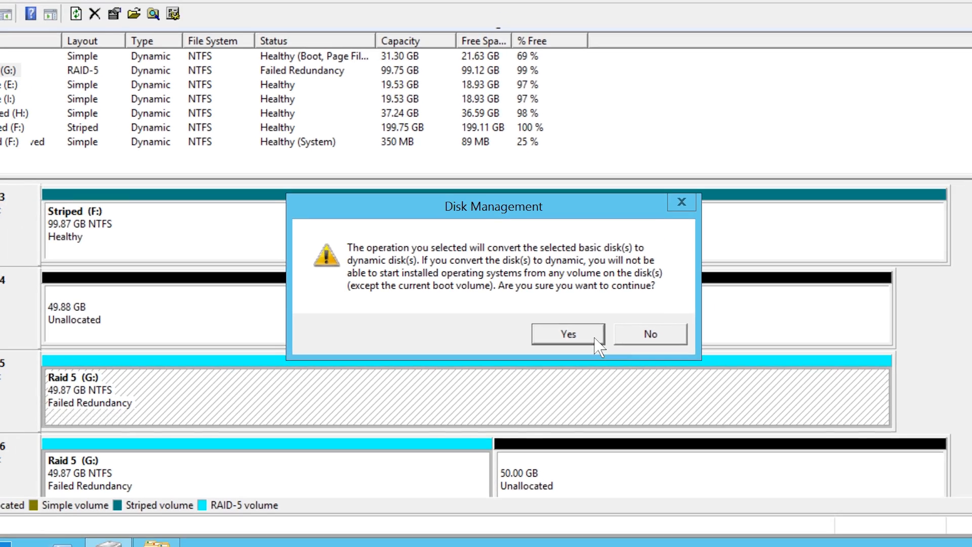
{"action": "left_click", "coordinate": [610, 340]}
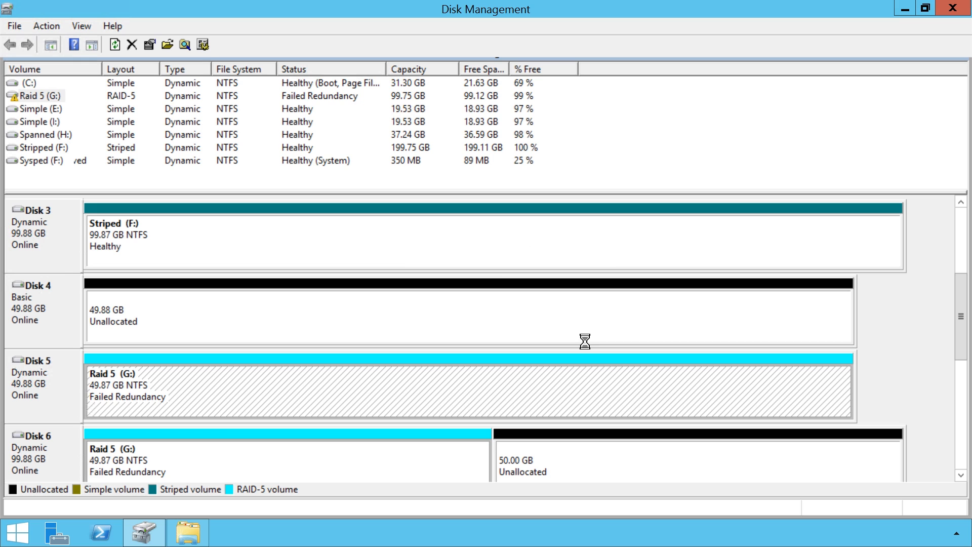